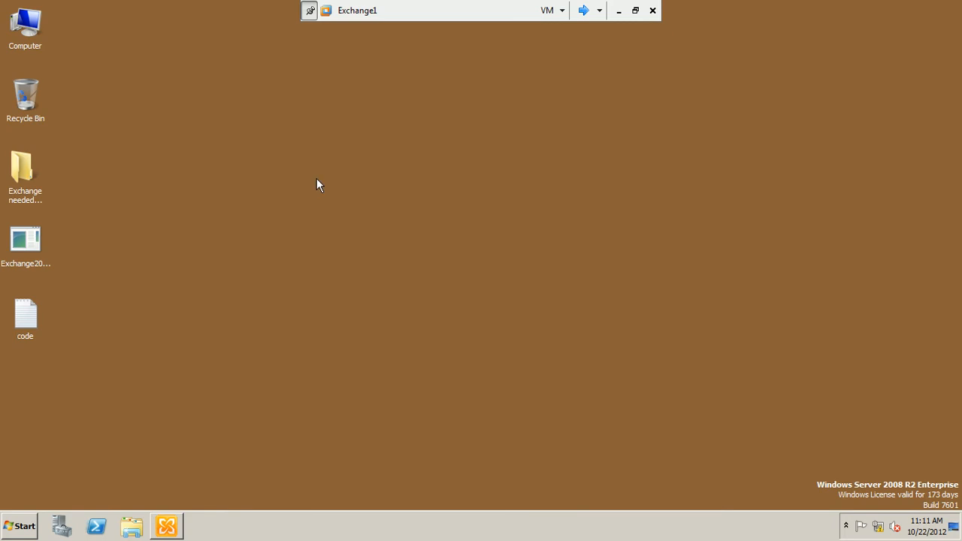
# Step: Switch to the CL1 client machine and launch Microsoft Office Outlook 2007
pyautogui.click(582, 10)
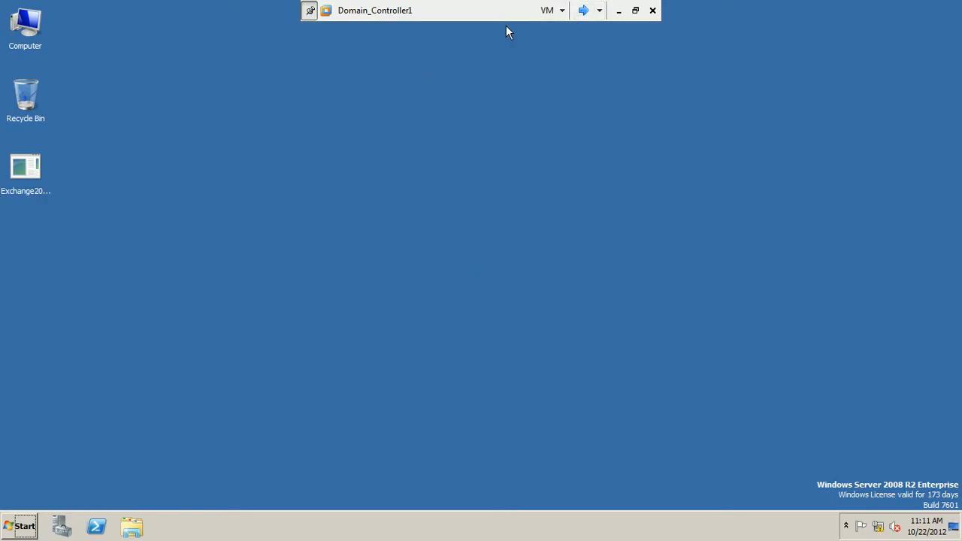
pyautogui.click(584, 11)
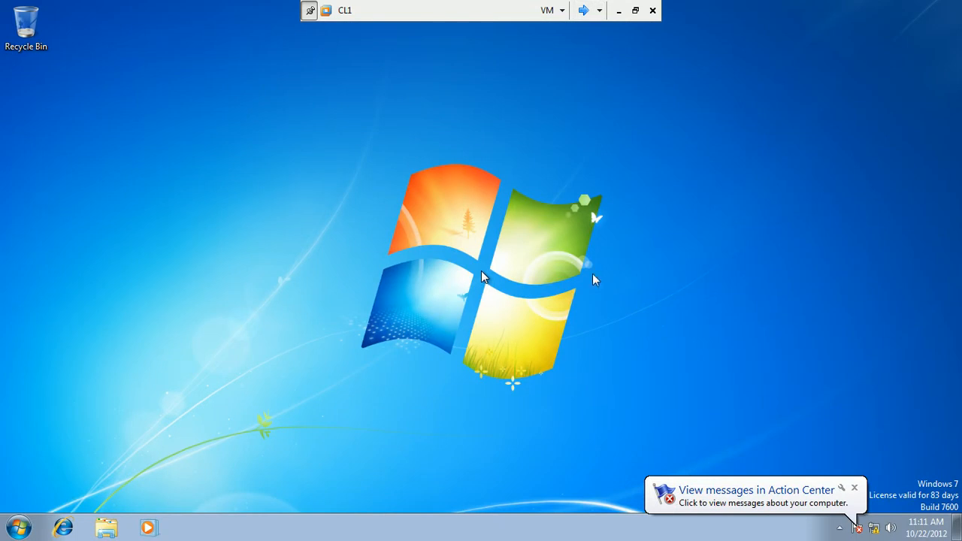
pyautogui.click(856, 490)
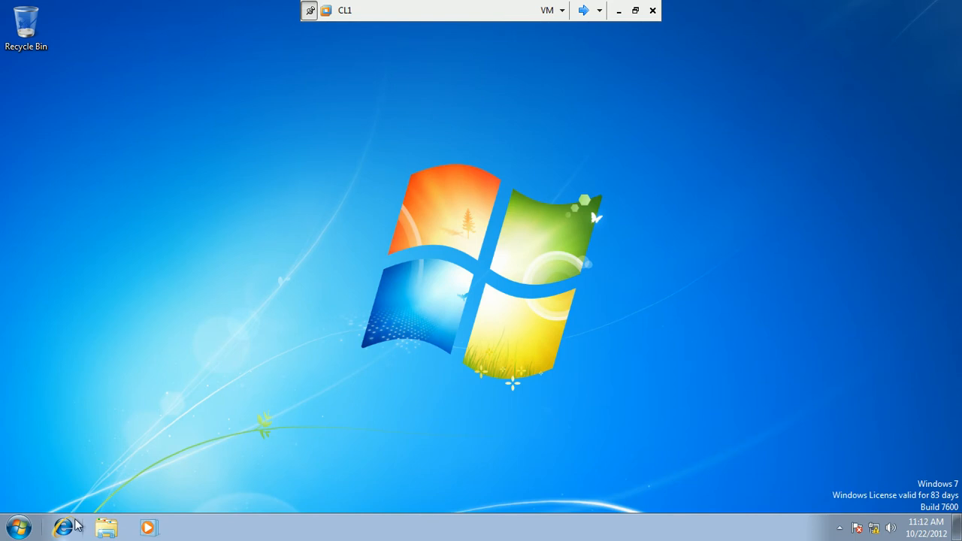
pyautogui.click(18, 529)
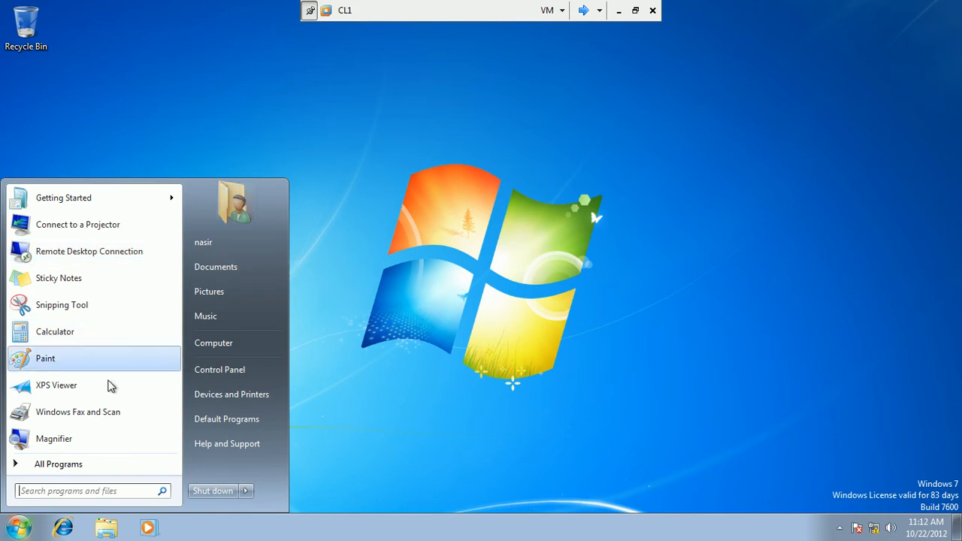
pyautogui.click(75, 470)
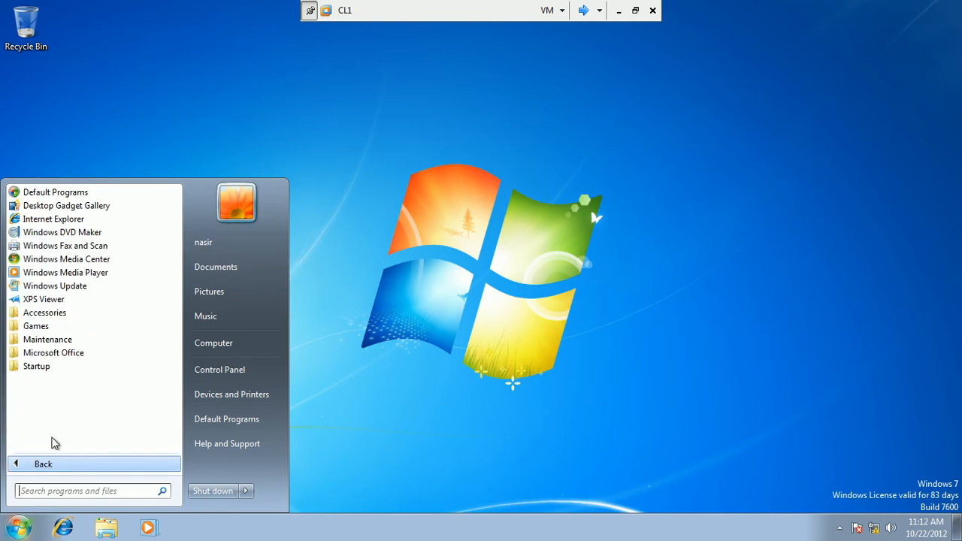
pyautogui.click(57, 356)
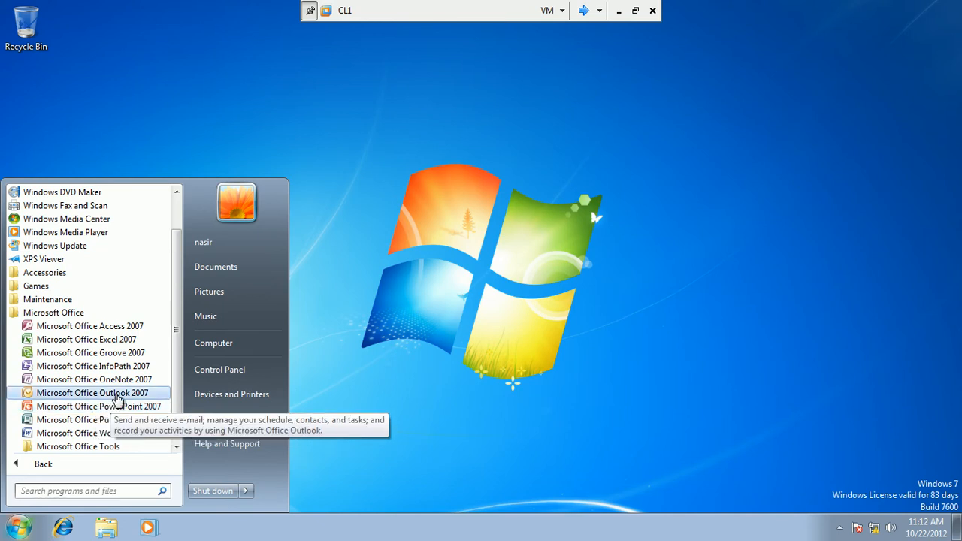
pyautogui.click(110, 397)
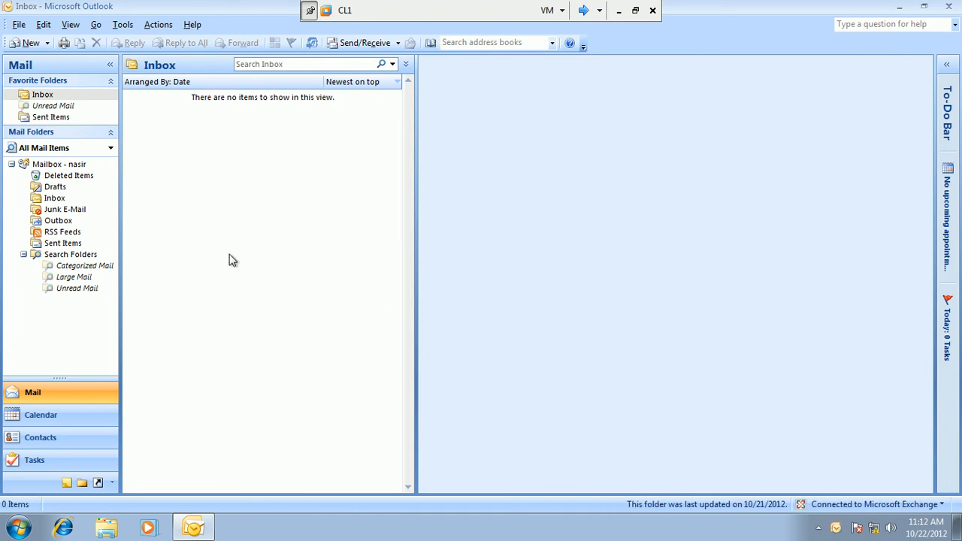
# Step: Check the mail in the Outlook Inbox, and minimize Outlook
pyautogui.click(59, 199)
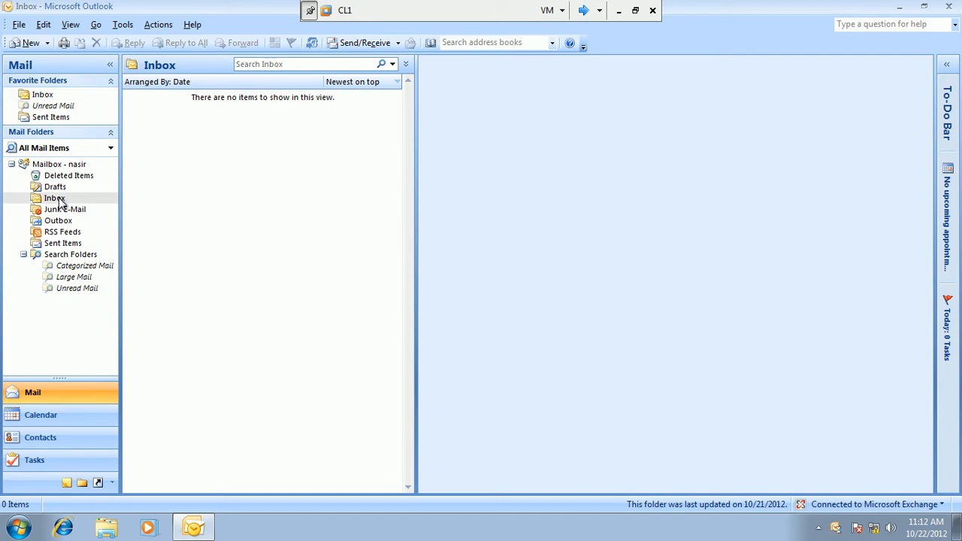
pyautogui.click(59, 199)
pyautogui.click(43, 95)
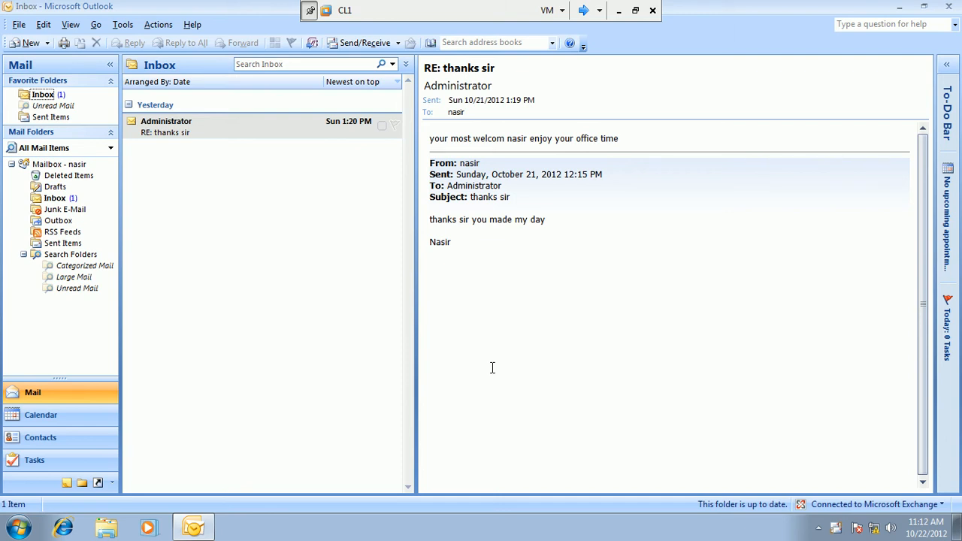
pyautogui.click(899, 6)
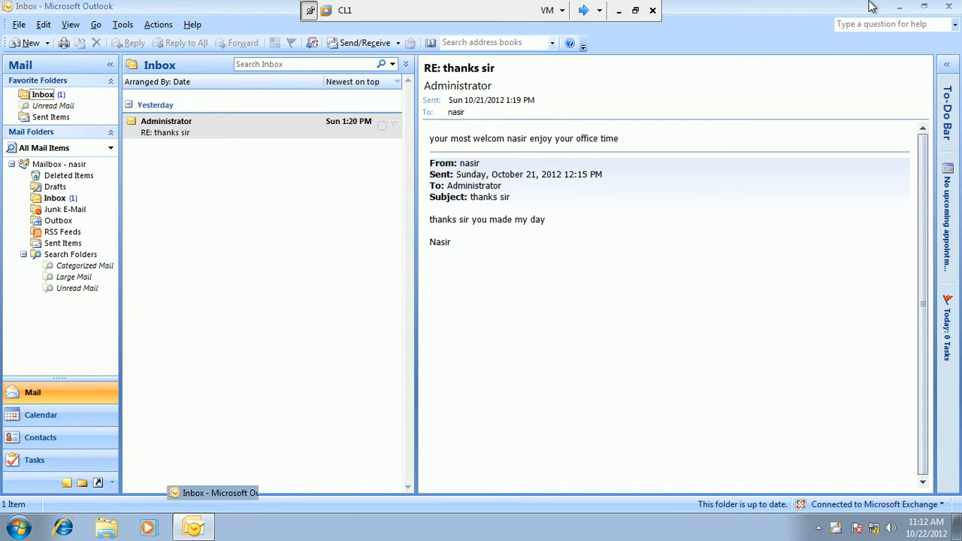
# Step: Switch to the Exchange1 machine and show Client Access under Server Configuration in the Exchange Management Console
pyautogui.click(585, 11)
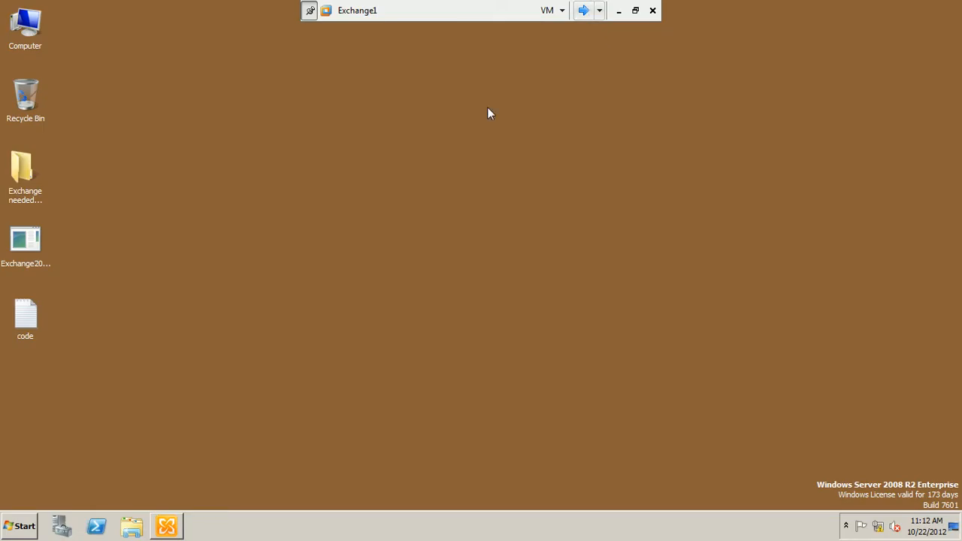
pyautogui.rightClick(417, 154)
pyautogui.click(432, 180)
pyautogui.click(167, 526)
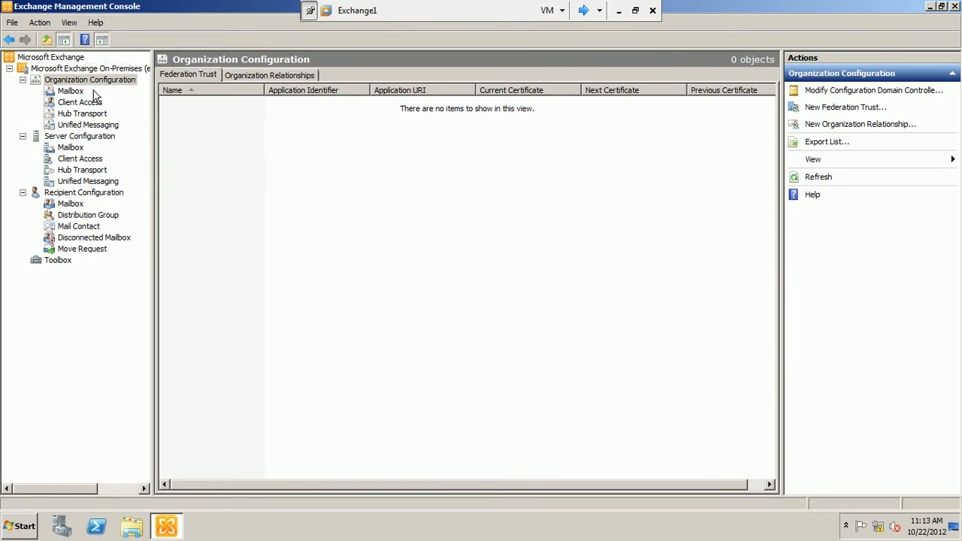
pyautogui.click(78, 159)
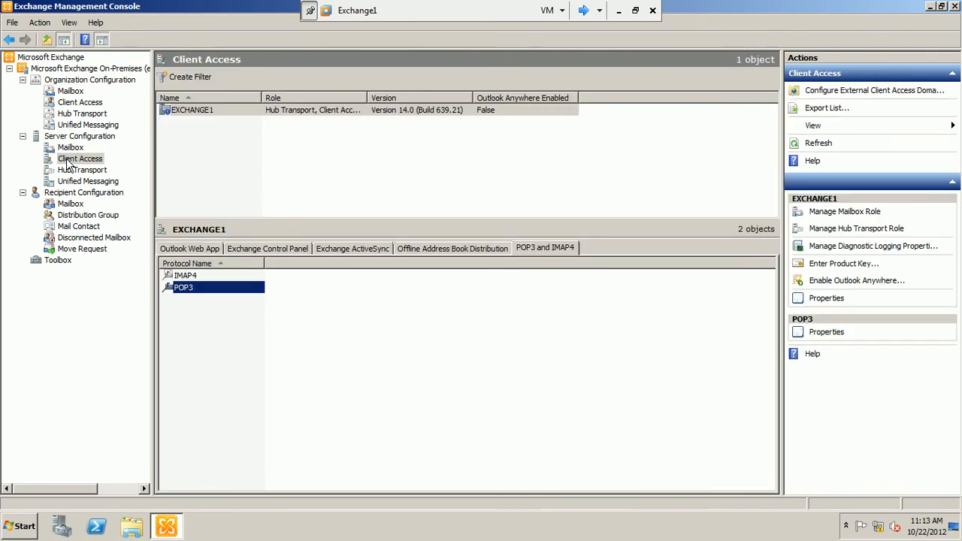
# Step: Examine EXCHANGE1's Outlook Web App, Exchange Control Panel, Exchange ActiveSync, and POP3 and IMAP4 settings
pyautogui.click(190, 279)
pyautogui.click(187, 289)
pyautogui.click(198, 249)
pyautogui.click(247, 247)
pyautogui.click(330, 247)
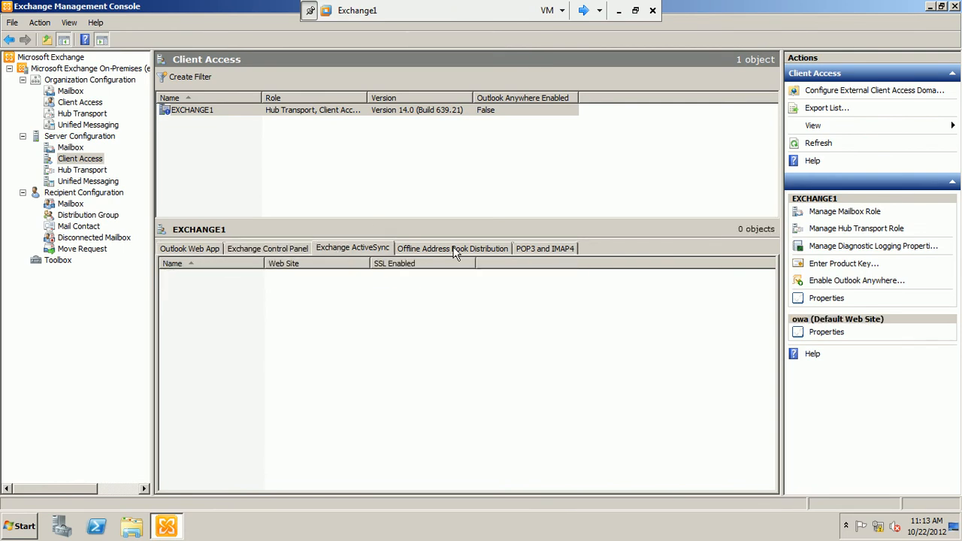
pyautogui.click(535, 250)
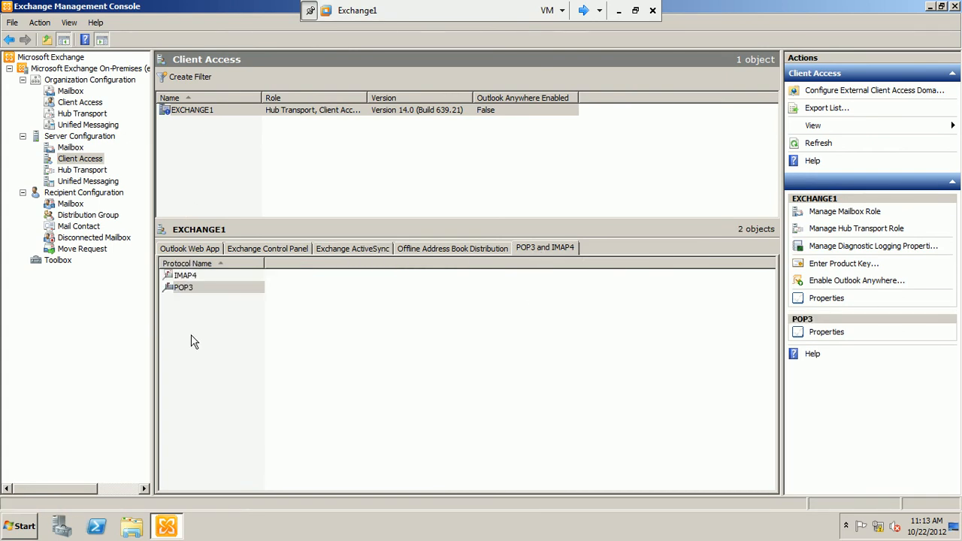
# Step: Open the Services console maximized, widen the Name column and locate the Microsoft Exchange IMAP4 and POP3 services
pyautogui.click(21, 529)
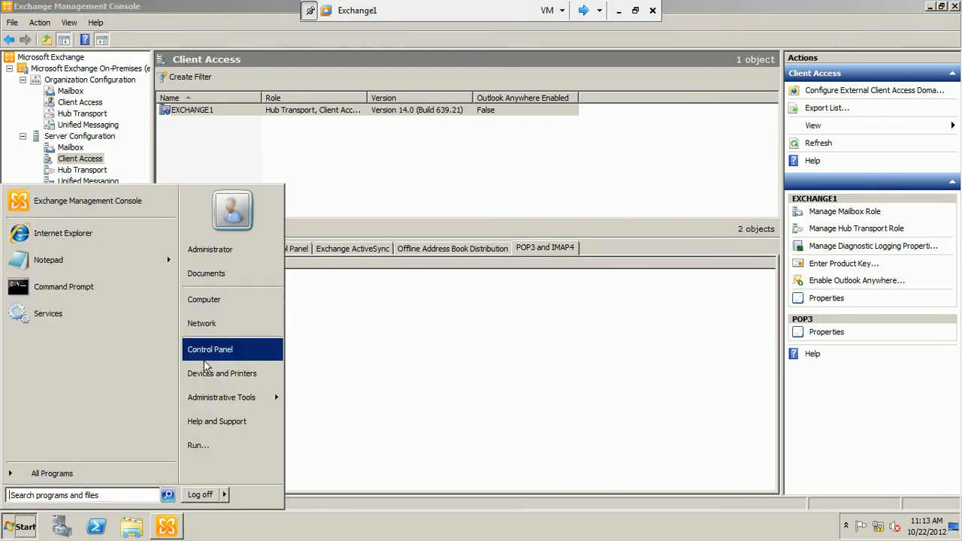
pyautogui.moveTo(201, 400)
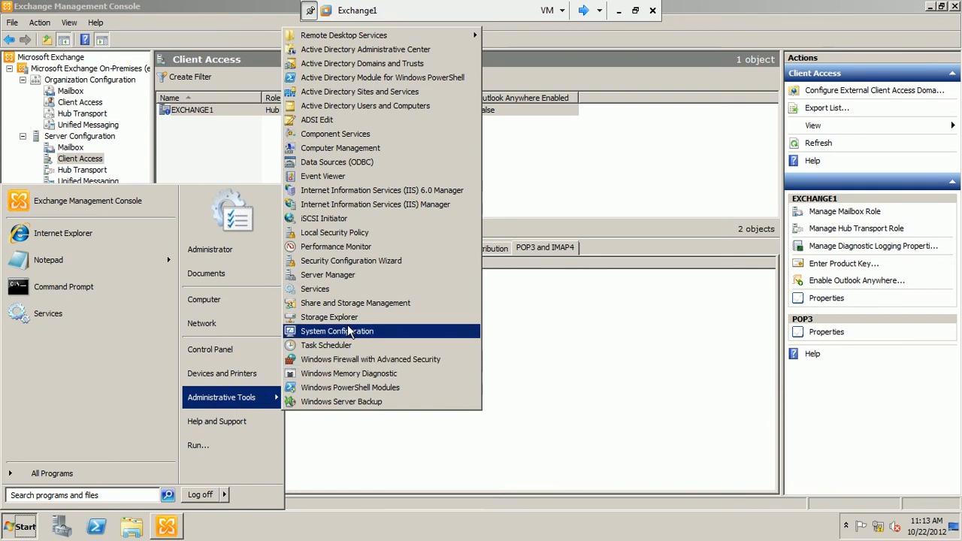
pyautogui.click(365, 291)
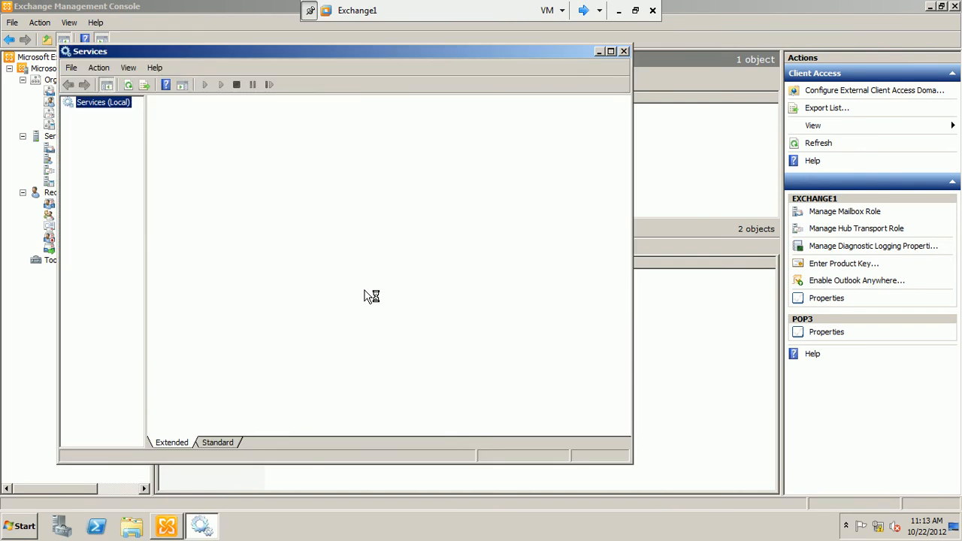
pyautogui.doubleClick(354, 51)
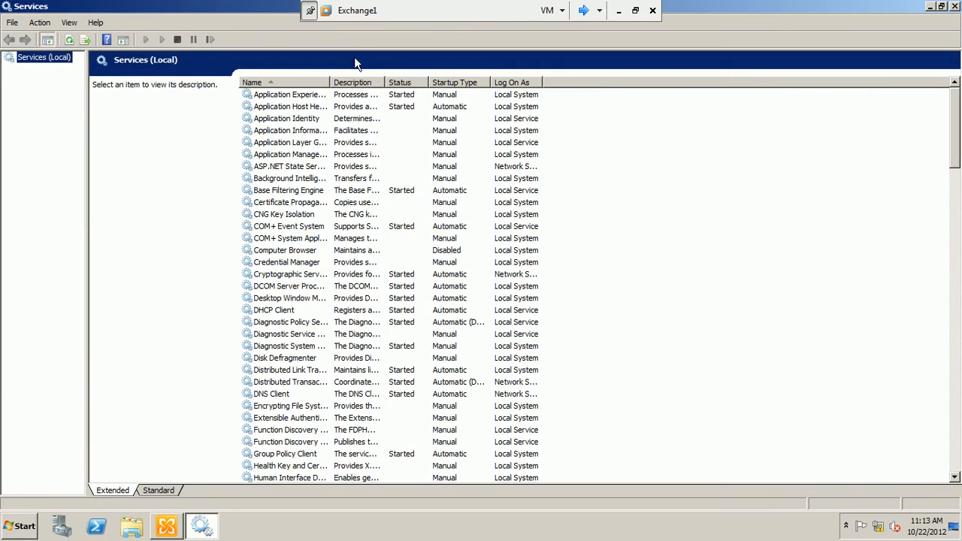
pyautogui.moveTo(331, 79); pyautogui.dragTo(490, 101)
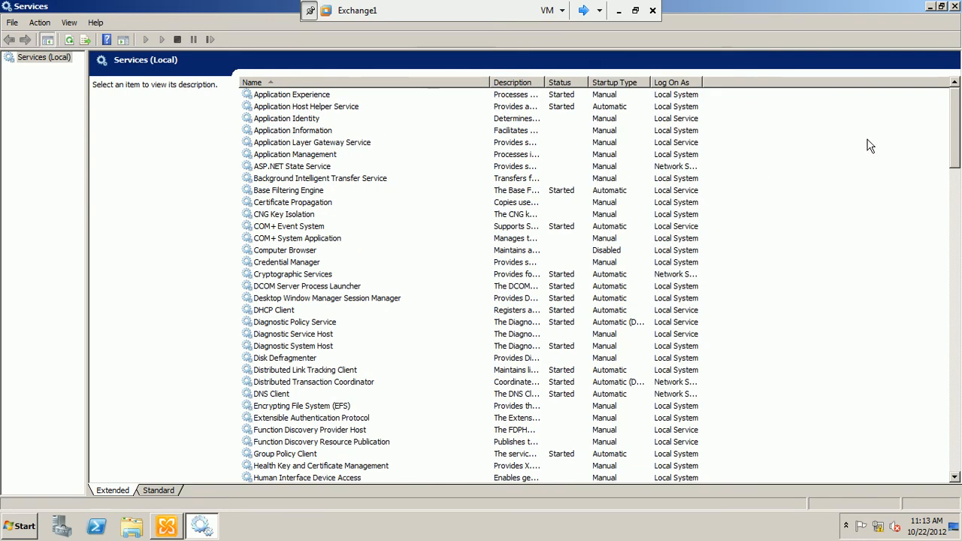
pyautogui.moveTo(959, 127); pyautogui.dragTo(959, 217)
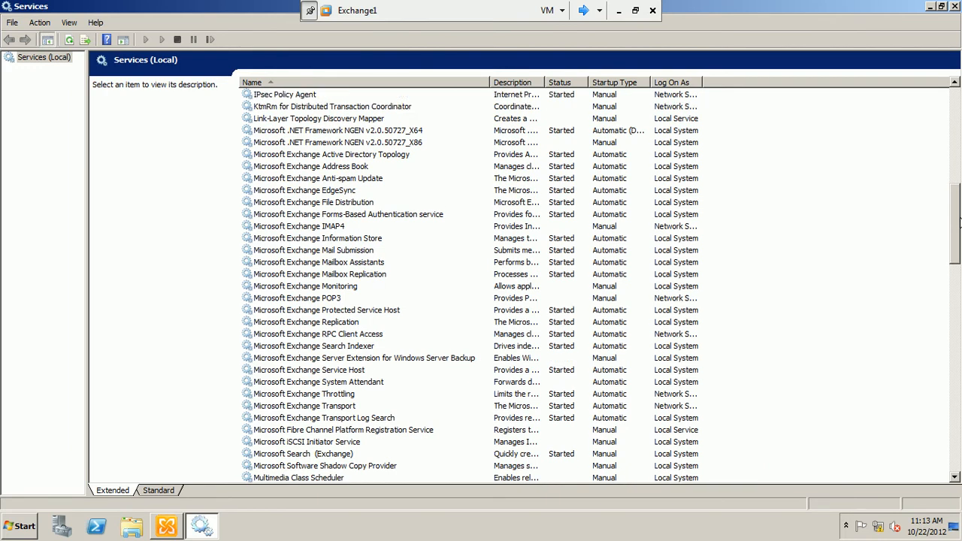
pyautogui.click(335, 226)
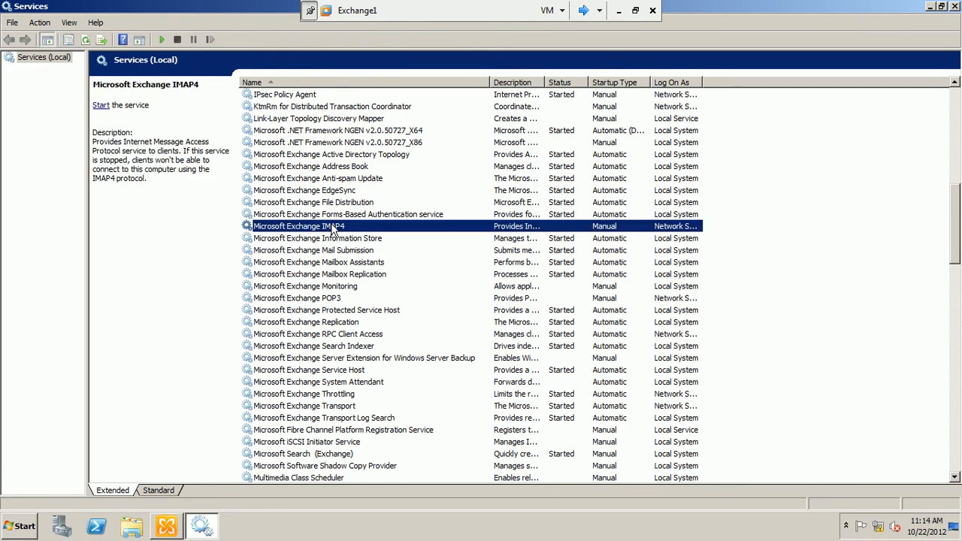
pyautogui.click(326, 299)
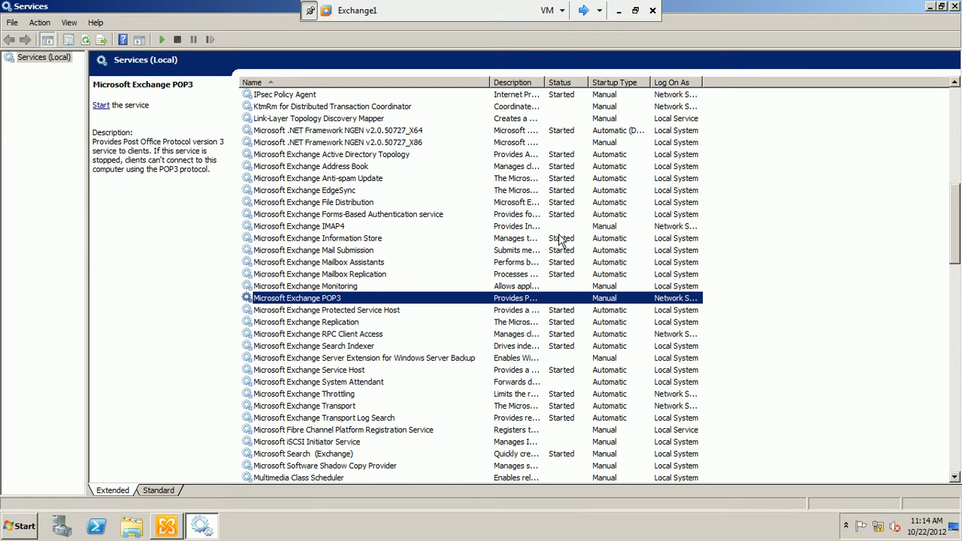
# Step: Set the Microsoft Exchange POP3 service's startup type to Automatic and start the service
pyautogui.doubleClick(345, 299)
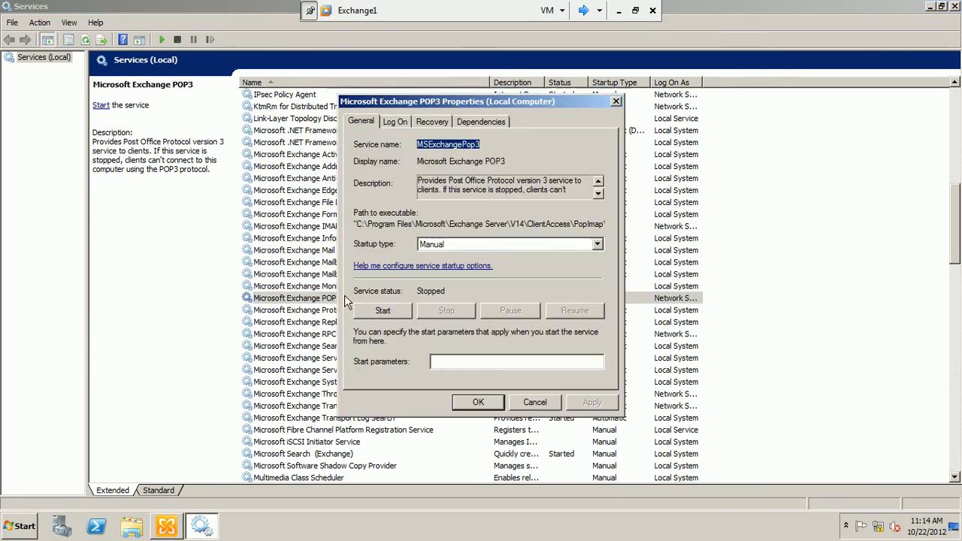
pyautogui.click(549, 244)
pyautogui.click(523, 265)
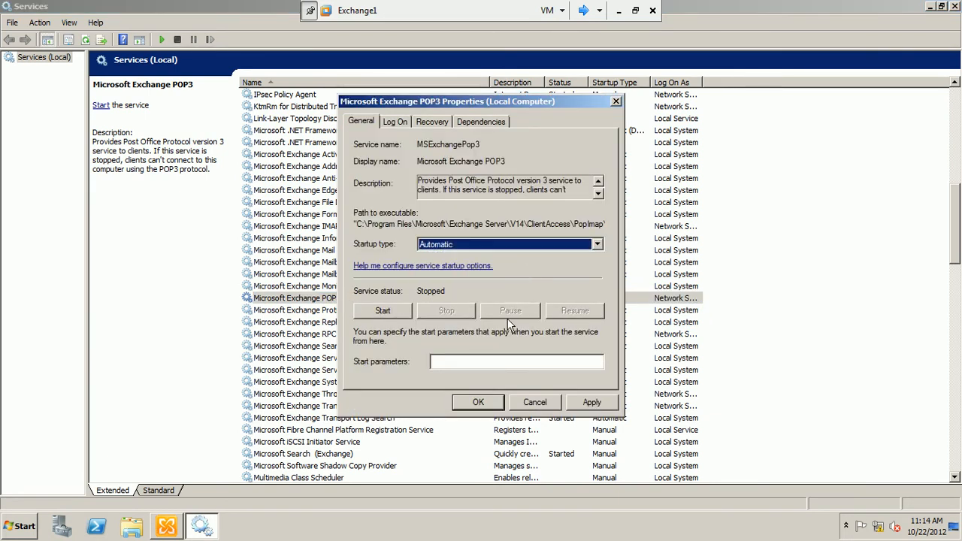
pyautogui.click(591, 402)
pyautogui.click(403, 313)
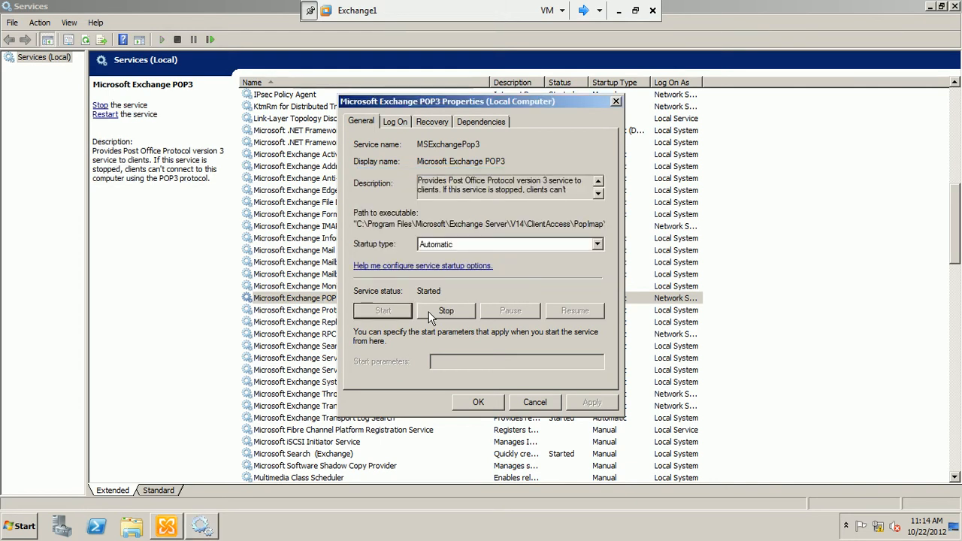
pyautogui.click(475, 404)
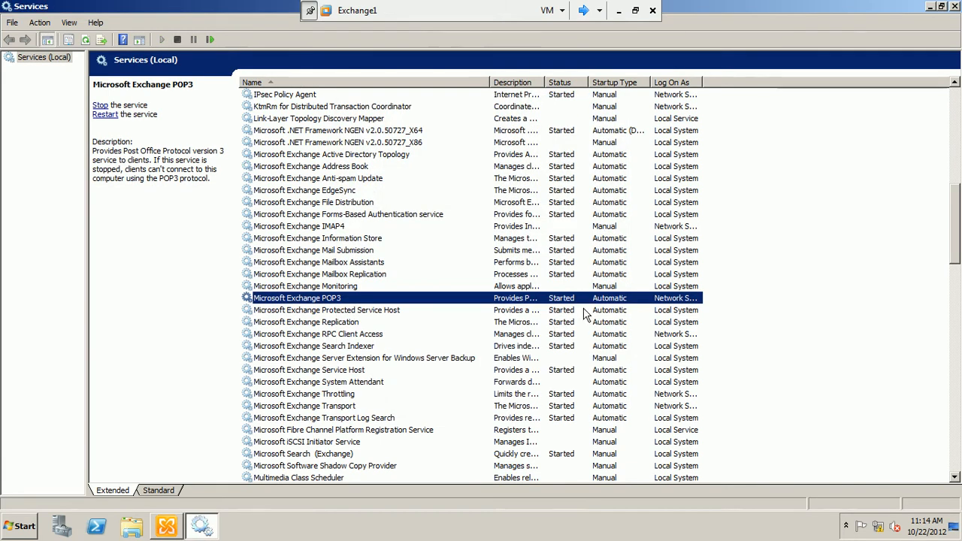
# Step: Set the Microsoft Exchange IMAP4 service's startup type to Automatic and start the service
pyautogui.doubleClick(342, 228)
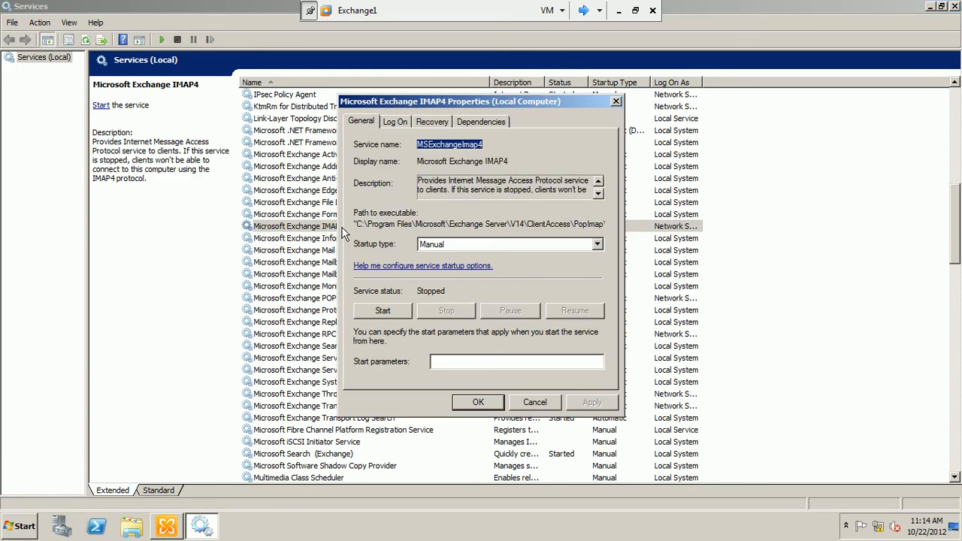
pyautogui.click(461, 244)
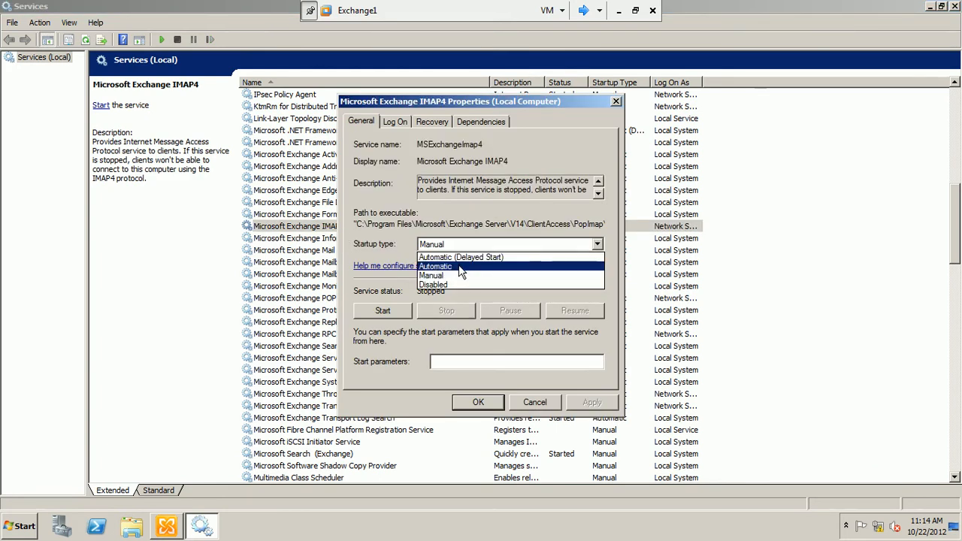
pyautogui.click(460, 268)
pyautogui.click(575, 402)
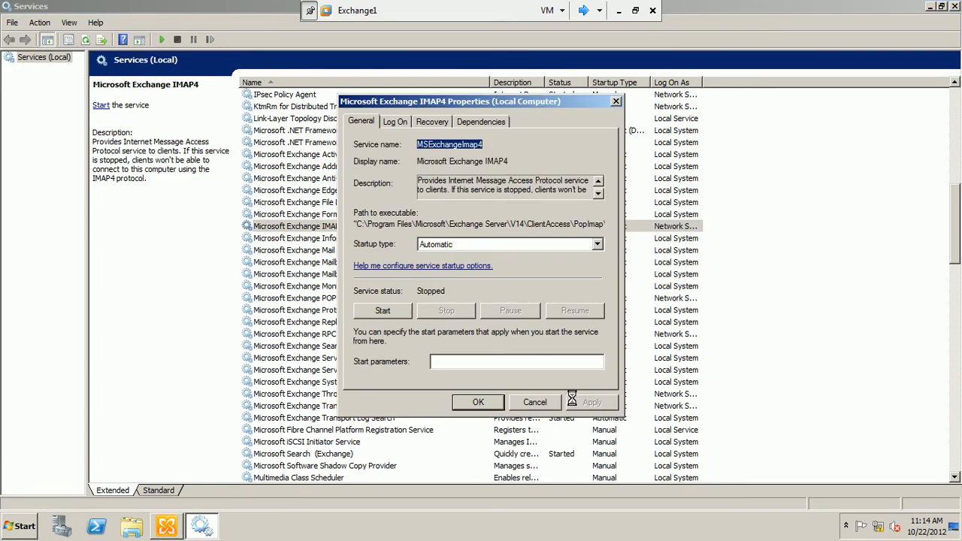
pyautogui.click(386, 314)
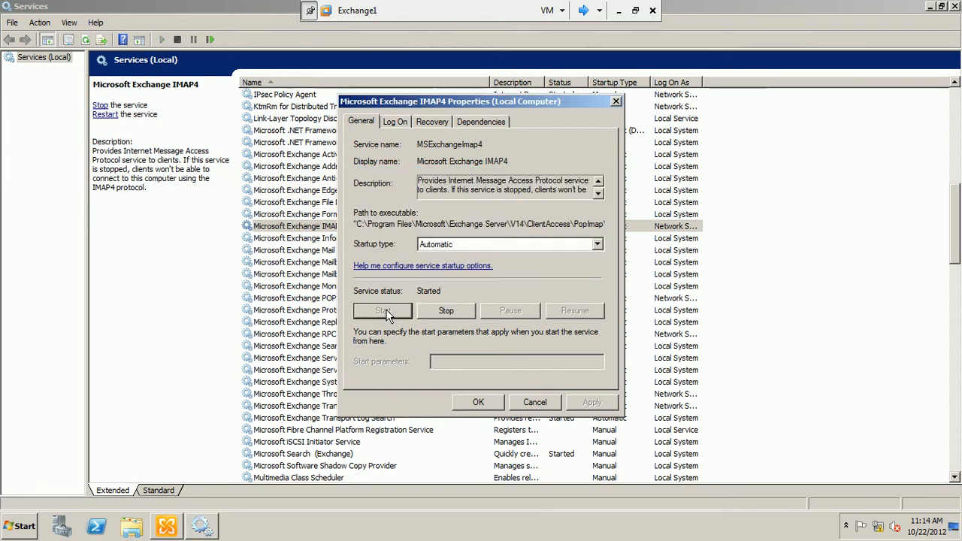
pyautogui.click(480, 406)
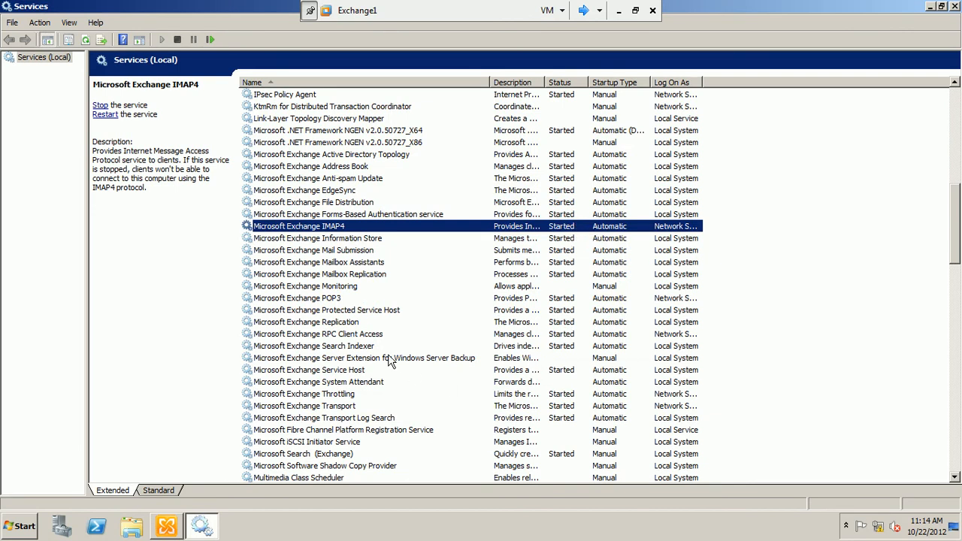
# Step: Close the Services console and select the POP3 protocol of EXCHANGE1 in the Exchange Management Console
pyautogui.click(326, 300)
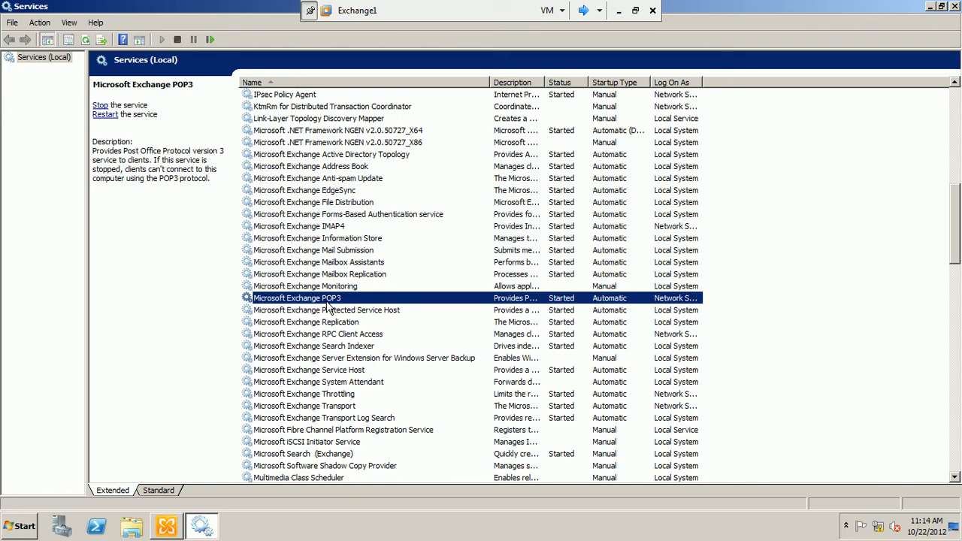
pyautogui.click(954, 8)
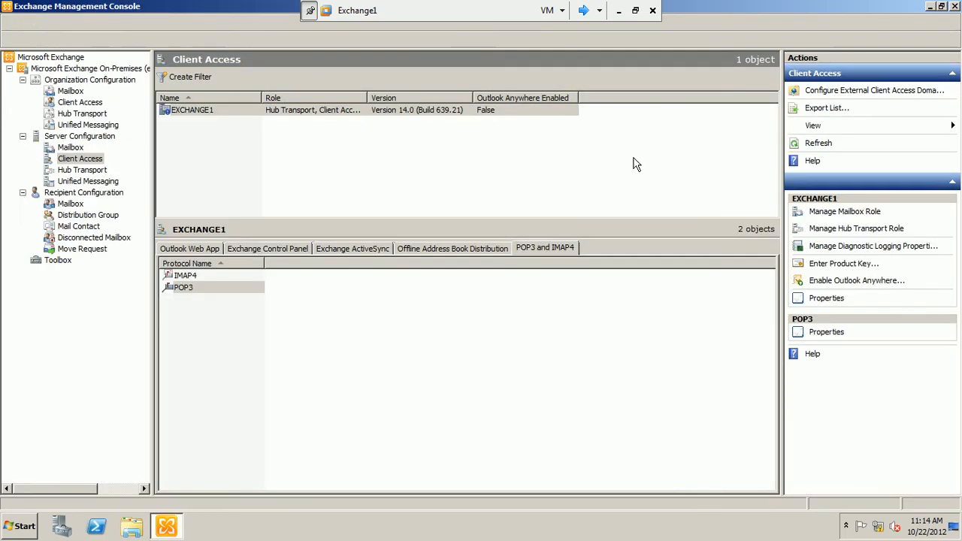
pyautogui.click(185, 288)
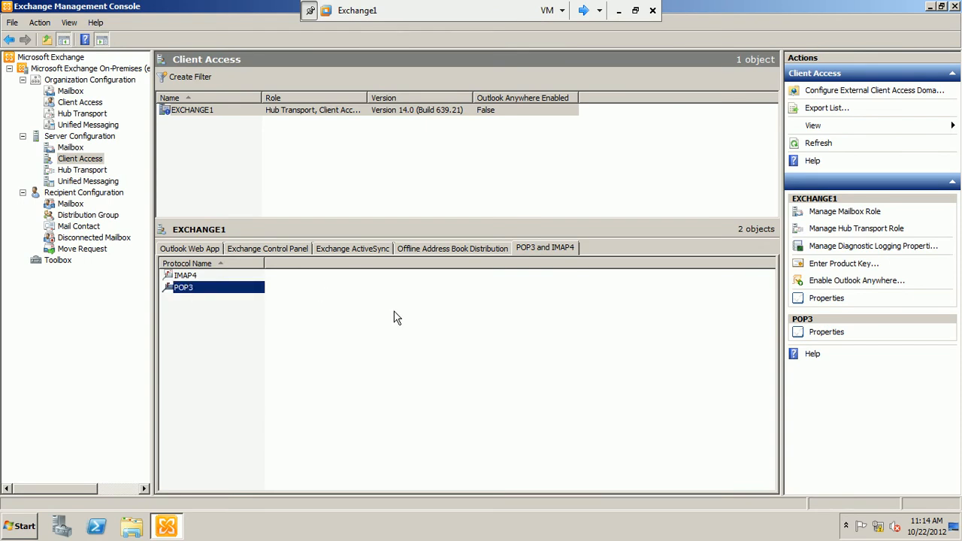
# Step: Open the properties of EXCHANGE1's POP3 protocol and review its banner string and its TLS and SSL port bindings
pyautogui.click(294, 326)
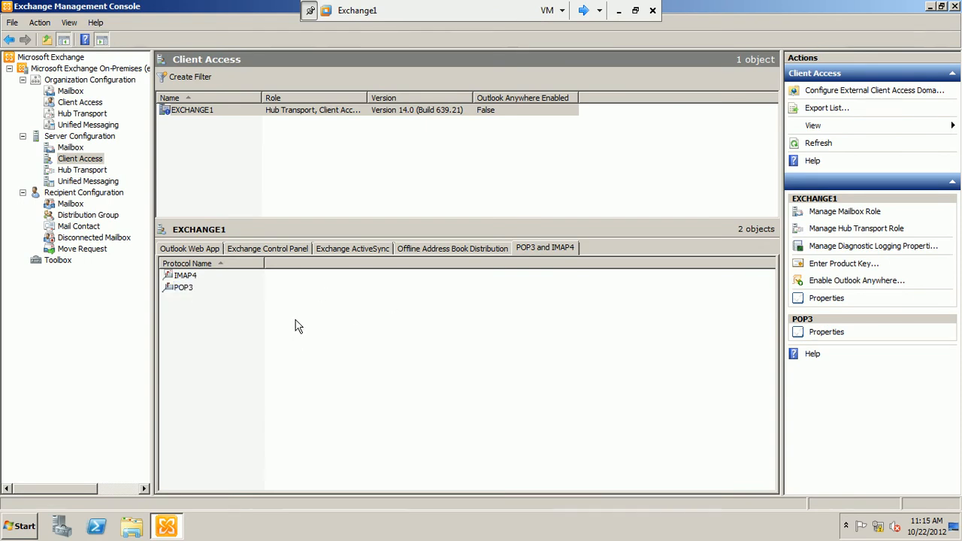
pyautogui.click(187, 294)
pyautogui.rightClick(187, 290)
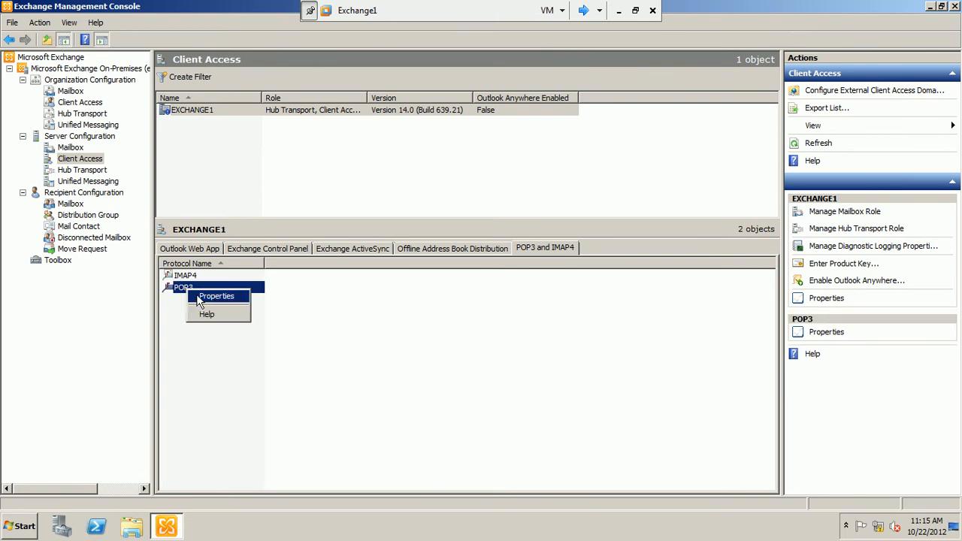
pyautogui.click(198, 298)
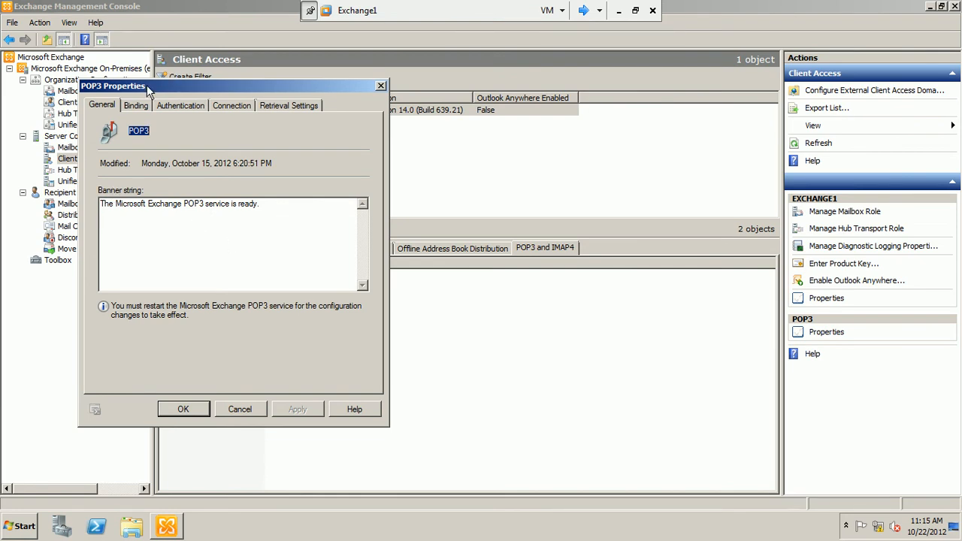
pyautogui.click(136, 106)
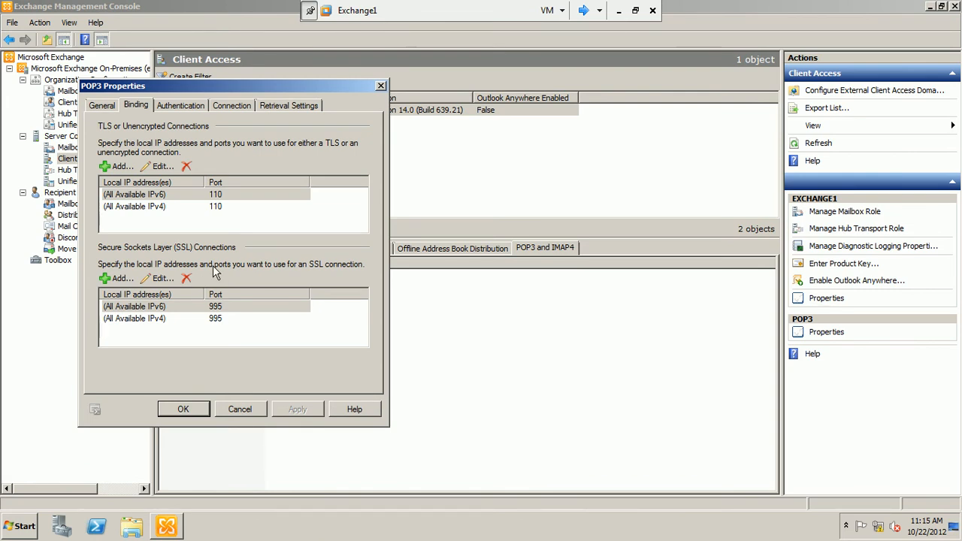
# Step: Re-enter exchange1 as the X.509 certificate name in the POP3 authentication settings
pyautogui.click(194, 108)
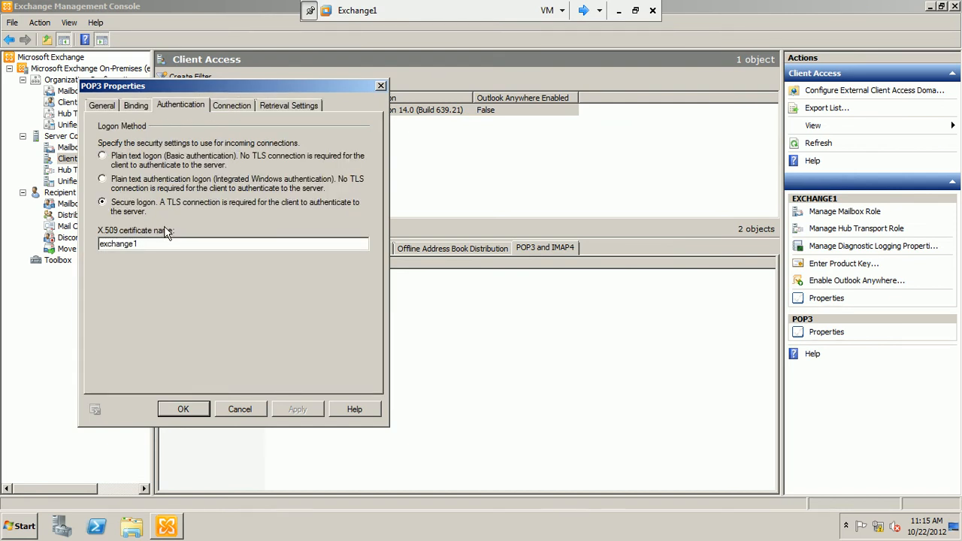
pyautogui.moveTo(143, 244); pyautogui.dragTo(96, 263)
pyautogui.press('Delete')
pyautogui.write('exchange1')
# Step: Review the POP3 connection limits, message MIME formats and sort order options, and close the properties without saving
pyautogui.click(242, 106)
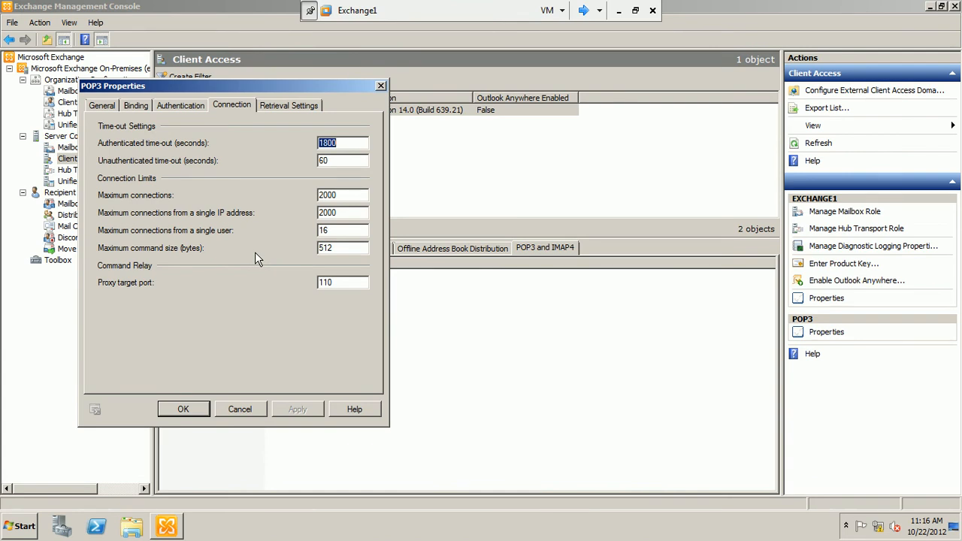
pyautogui.click(350, 160)
pyautogui.click(266, 106)
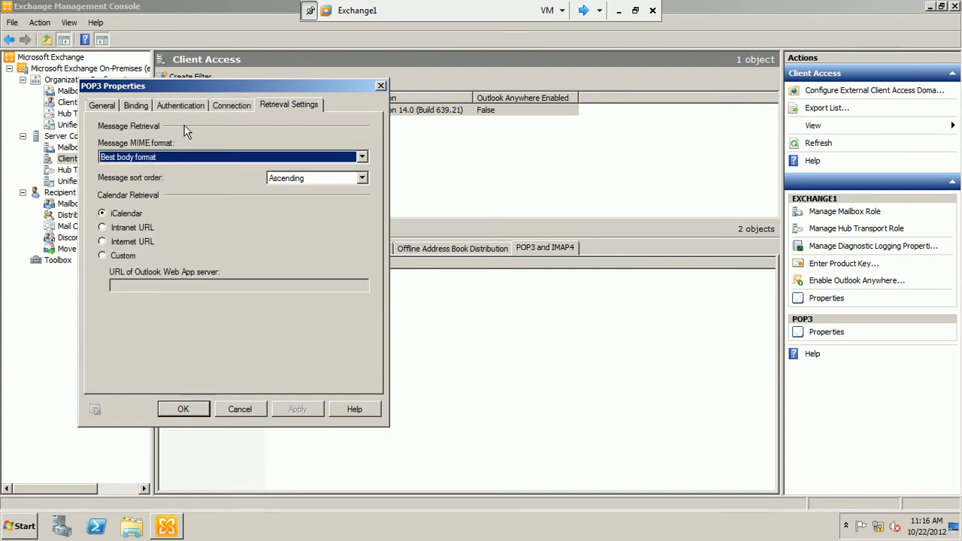
pyautogui.click(218, 159)
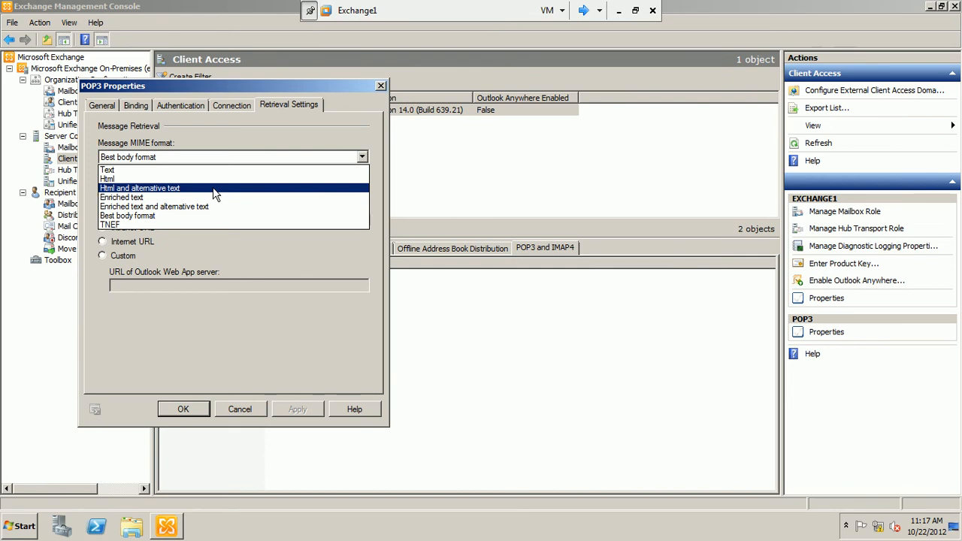
pyautogui.click(274, 134)
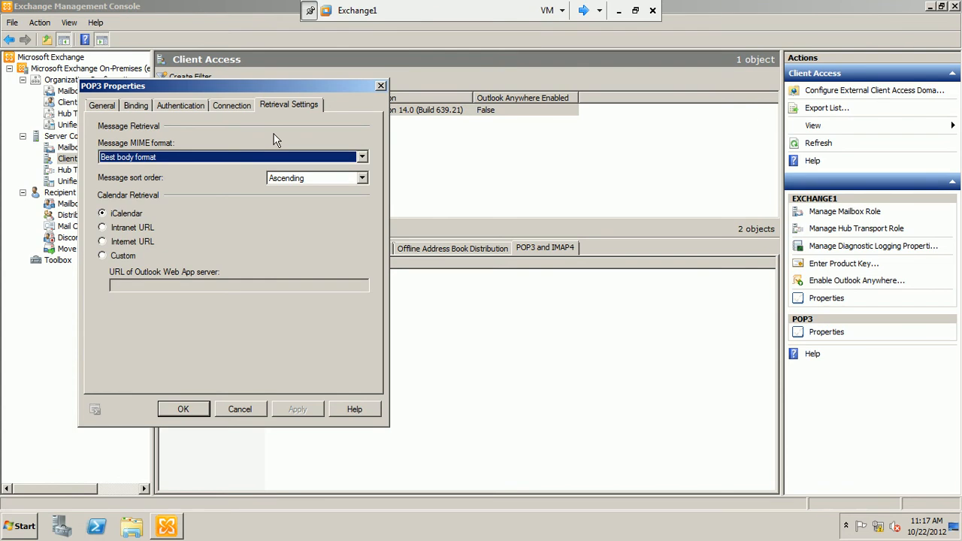
pyautogui.click(288, 184)
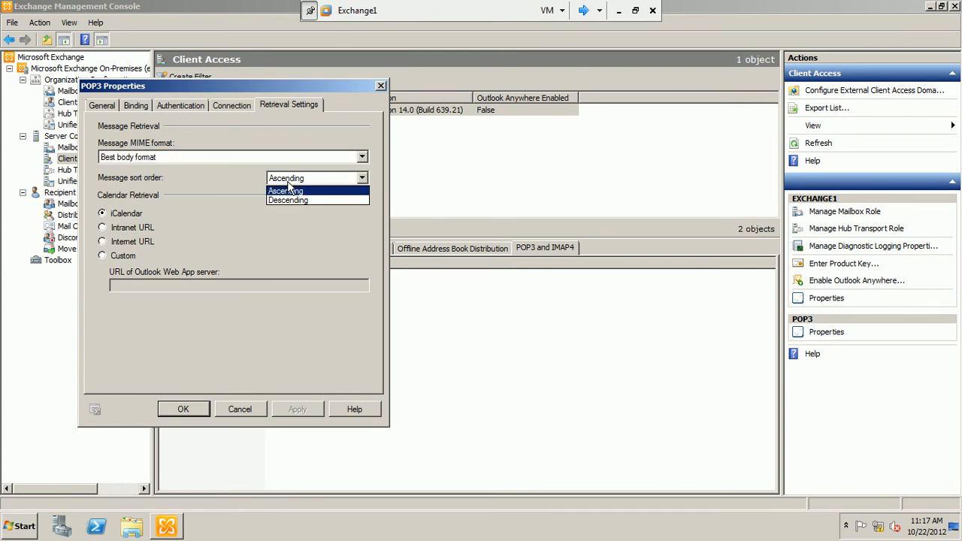
pyautogui.click(212, 181)
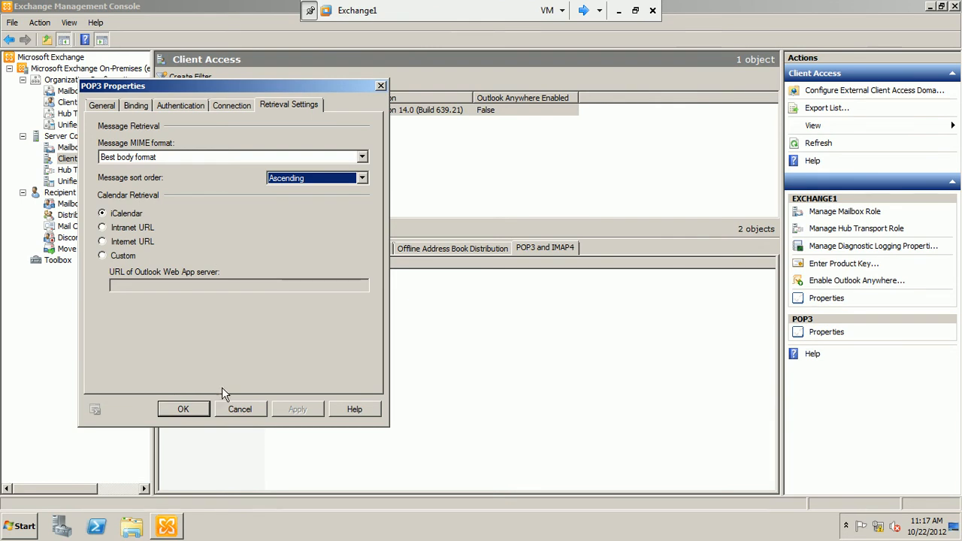
pyautogui.click(235, 409)
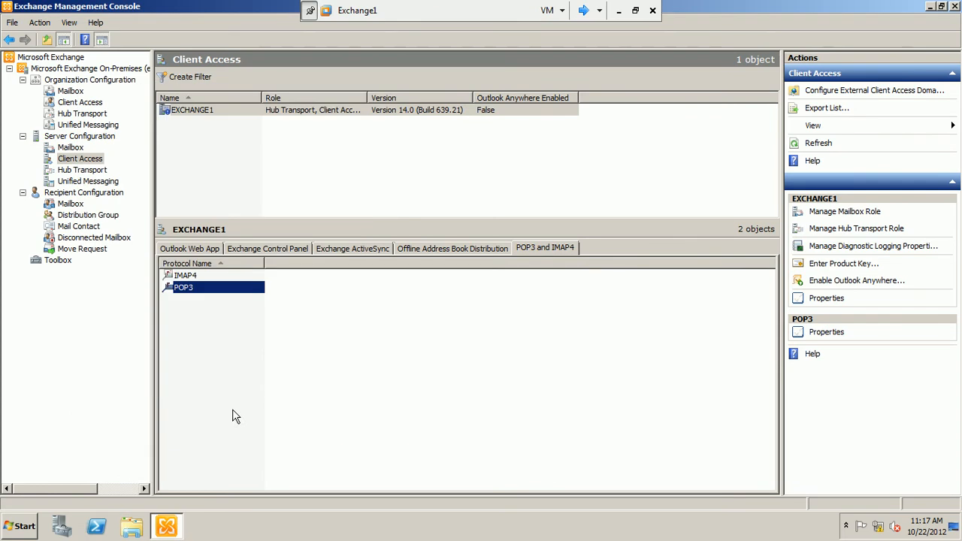
# Step: Show the organization-level Exchange ActiveSync mailbox policies and open the Default policy's properties
pyautogui.click(192, 276)
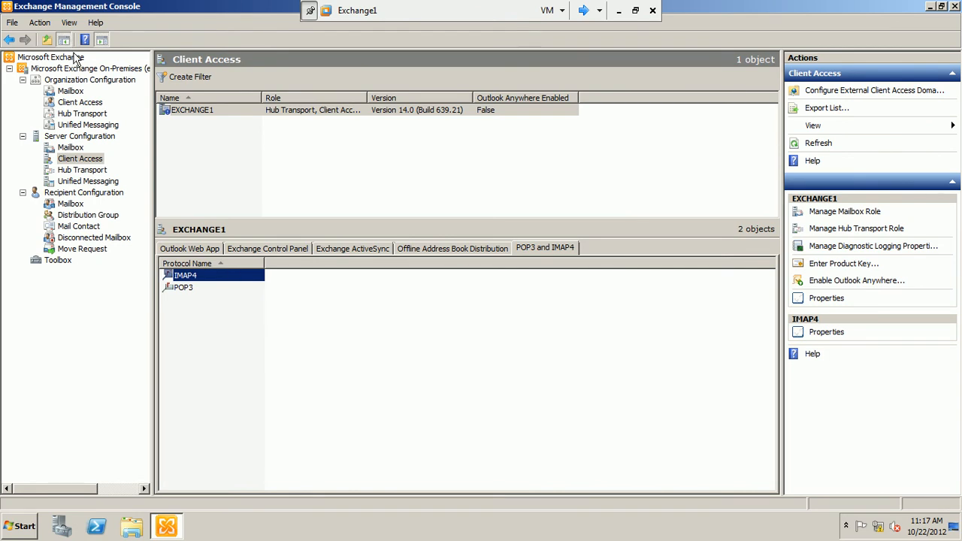
pyautogui.click(73, 103)
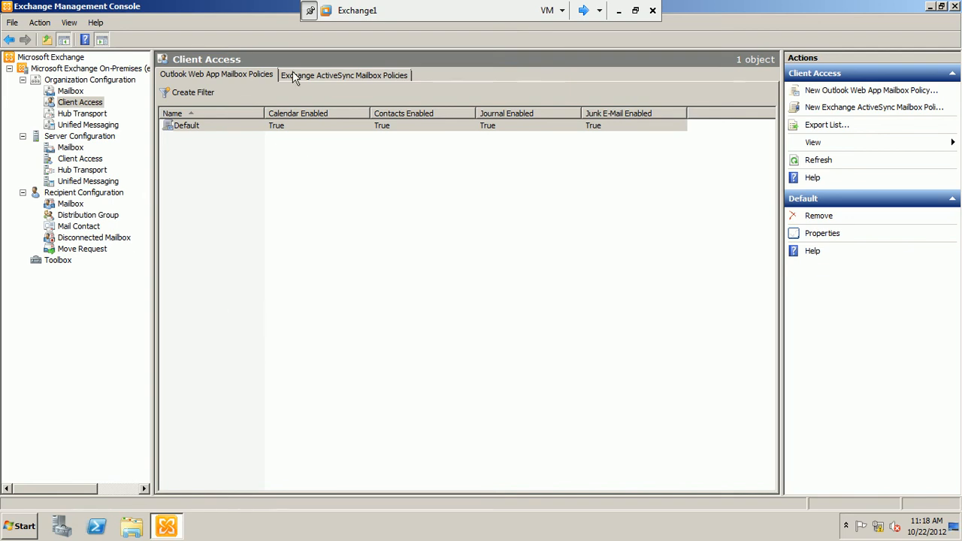
pyautogui.click(313, 77)
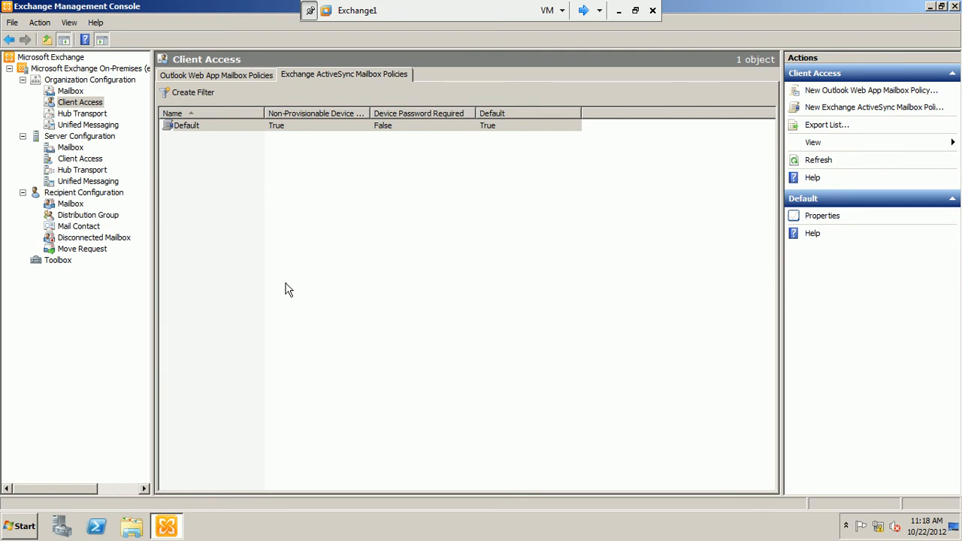
pyautogui.rightClick(222, 129)
pyautogui.click(242, 134)
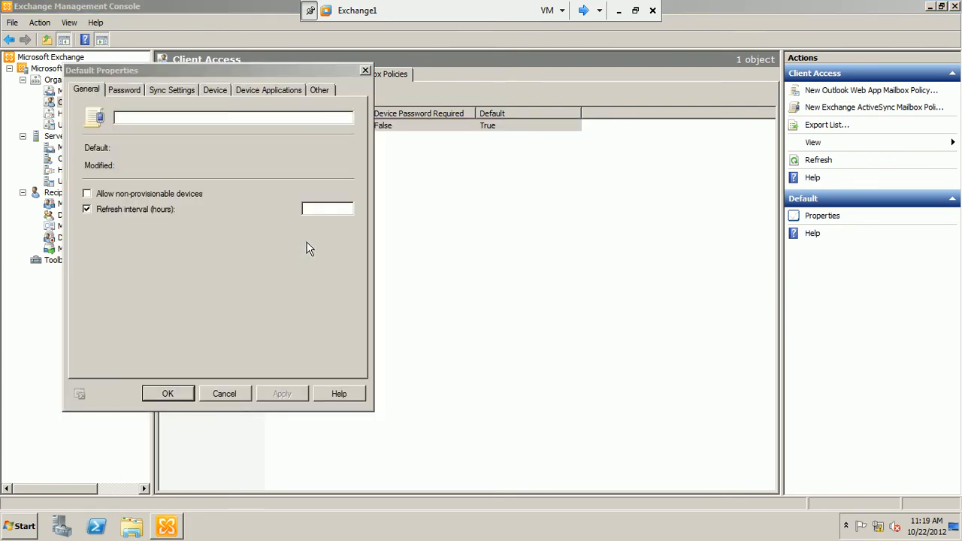
pyautogui.moveTo(224, 69); pyautogui.dragTo(424, 87)
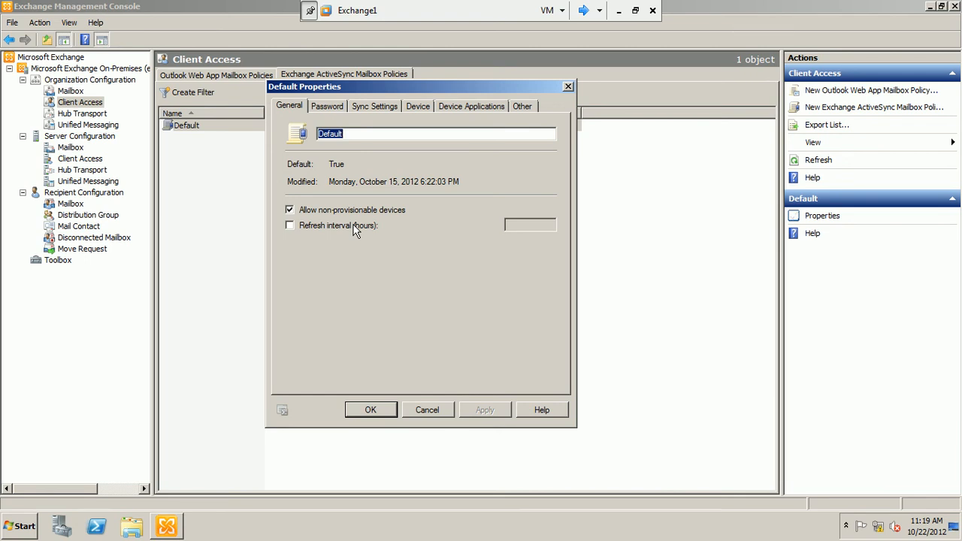
# Step: Enable Require password in the Default ActiveSync policy to examine its password options, and disable it again
pyautogui.click(324, 109)
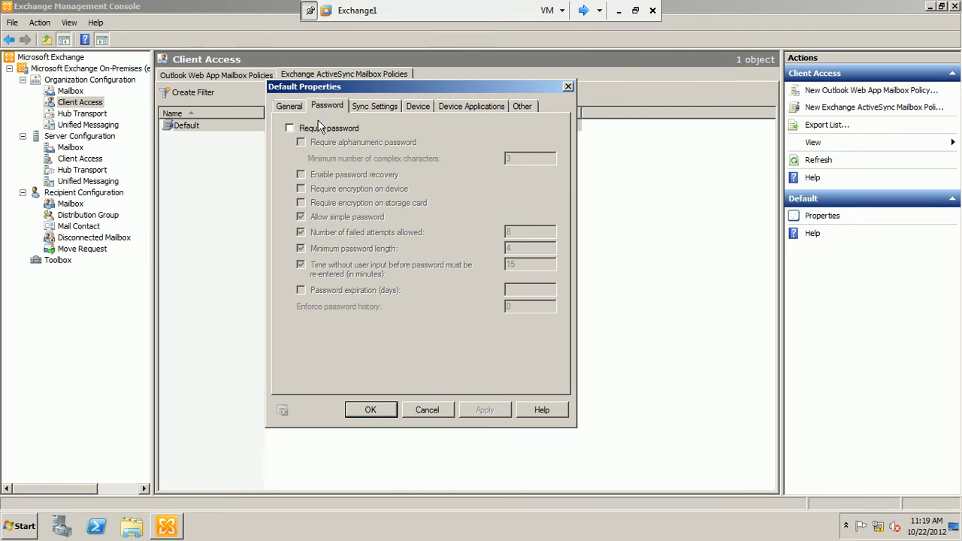
pyautogui.click(317, 128)
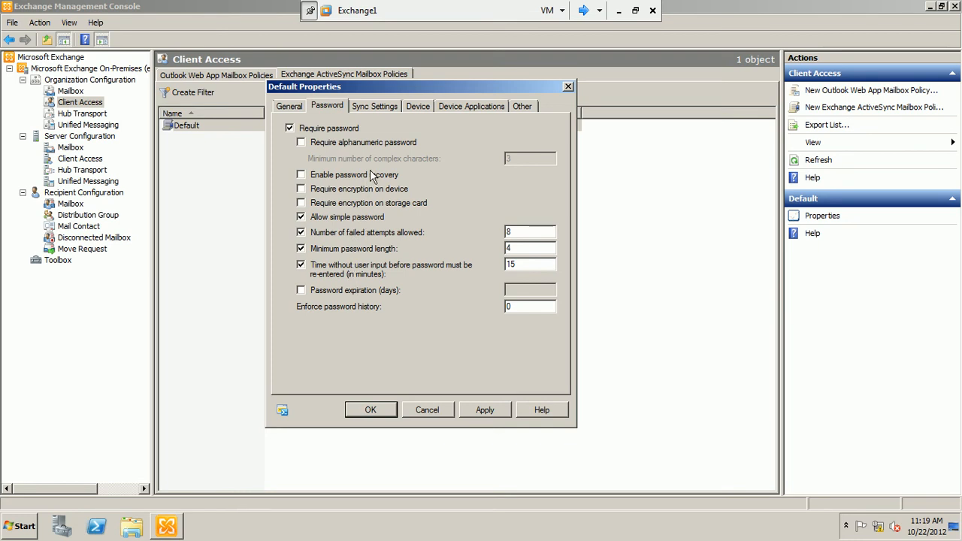
pyautogui.click(291, 126)
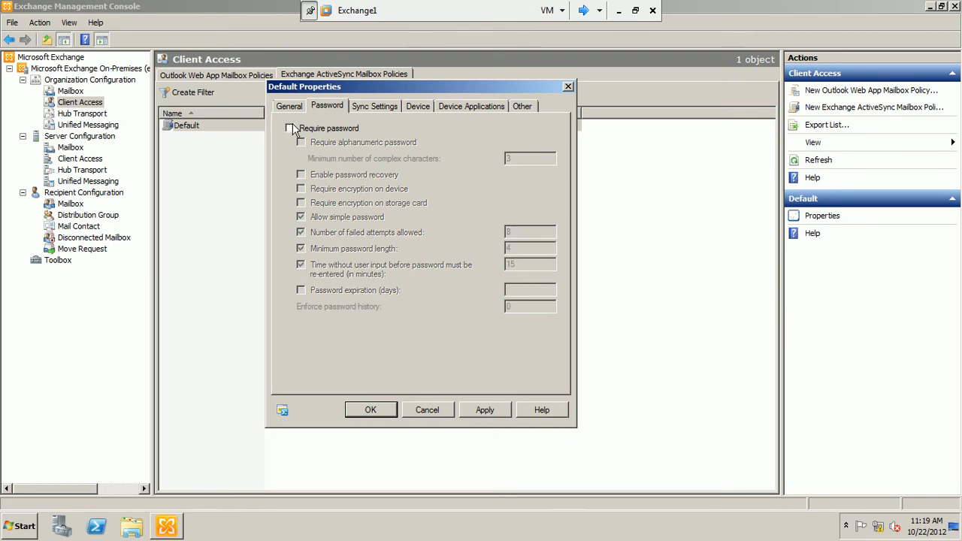
# Step: Review the Default policy's sync settings, device permissions, Bluetooth choices and device application permissions
pyautogui.click(364, 108)
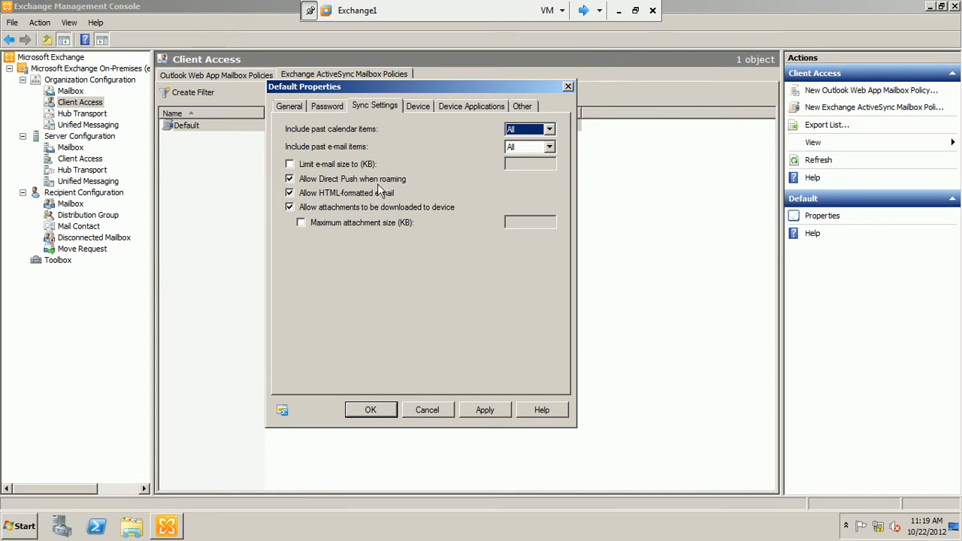
pyautogui.click(418, 107)
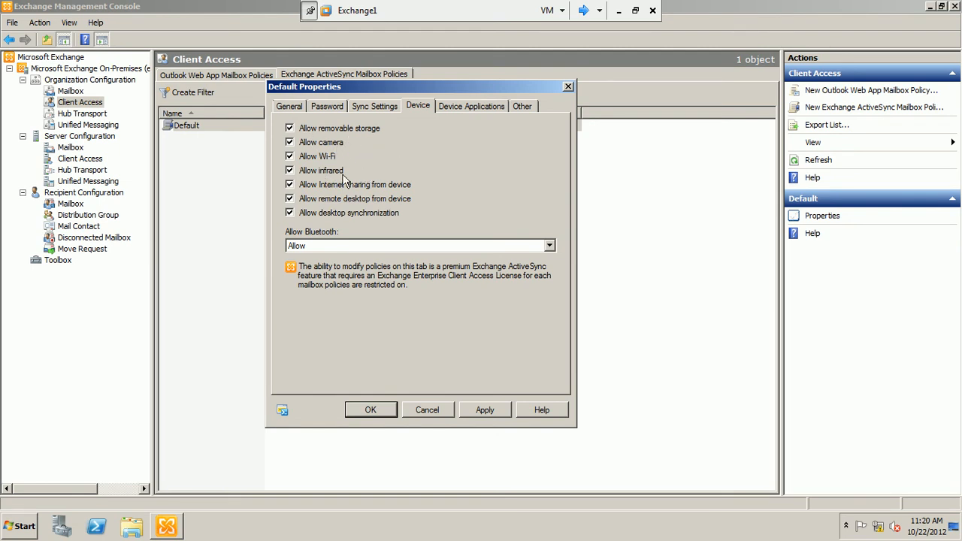
pyautogui.click(342, 249)
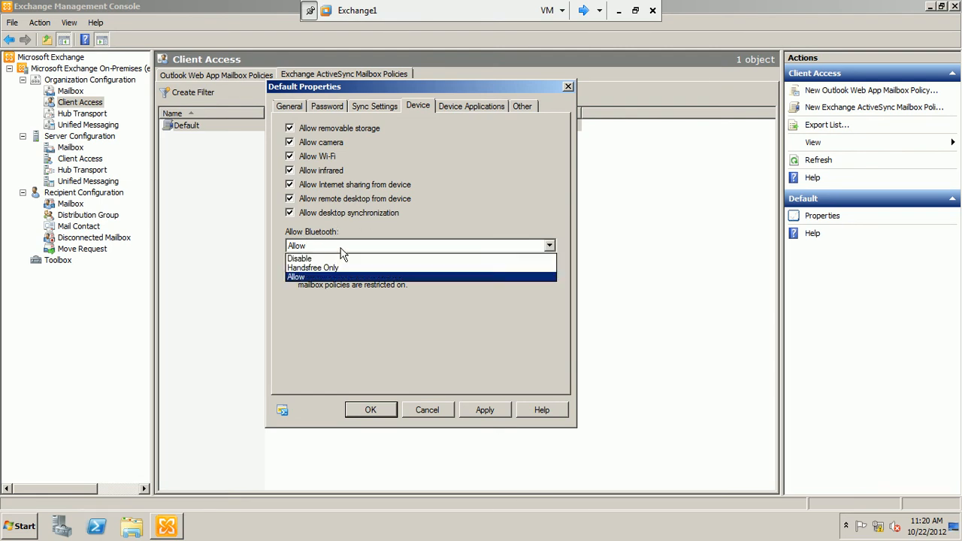
pyautogui.click(341, 249)
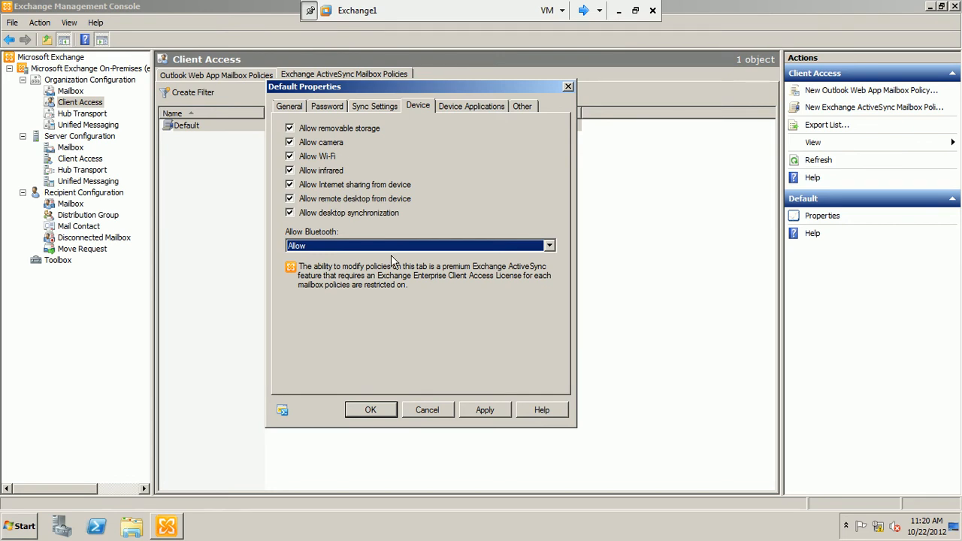
pyautogui.click(456, 107)
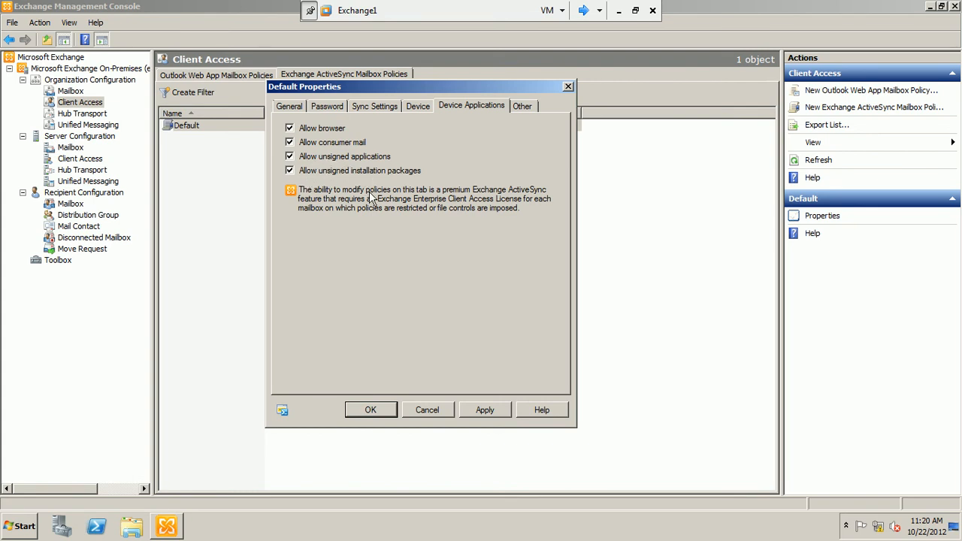
# Step: Examine how allowed applications are added to the Default policy, cancel the file selection and close the policy without saving
pyautogui.click(525, 110)
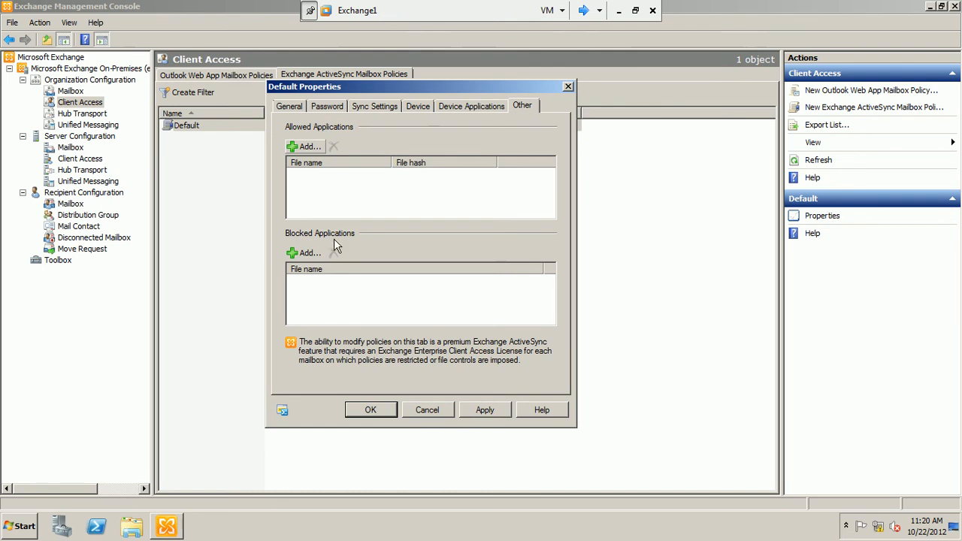
pyautogui.click(316, 150)
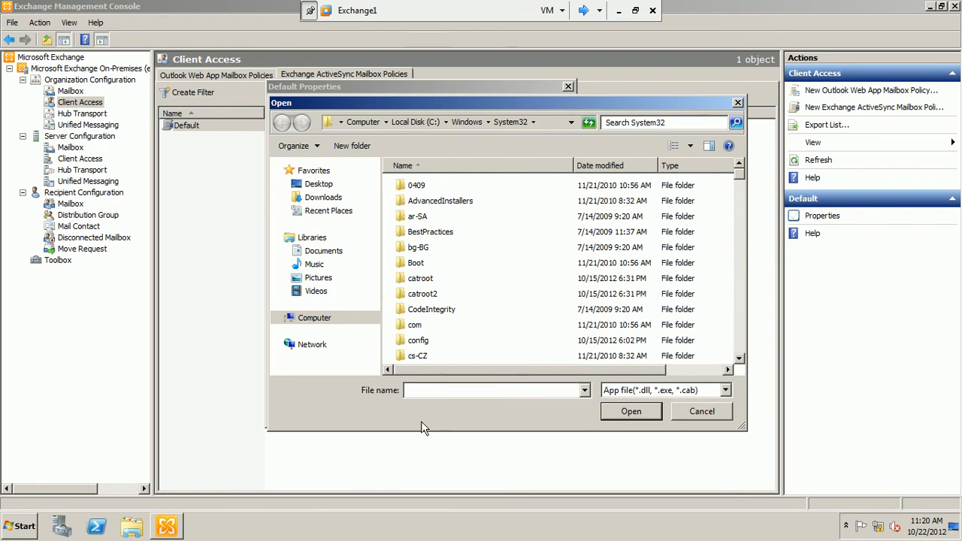
pyautogui.click(706, 412)
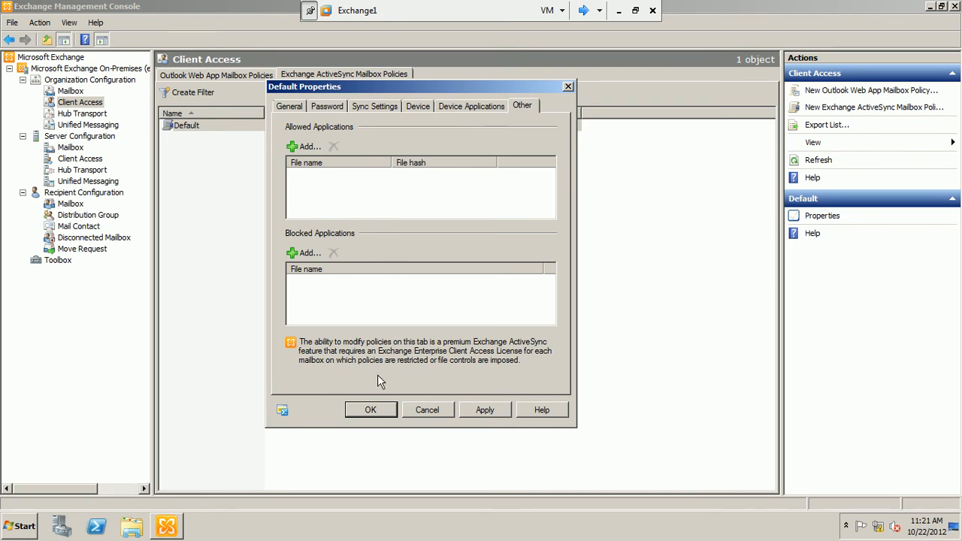
pyautogui.click(425, 411)
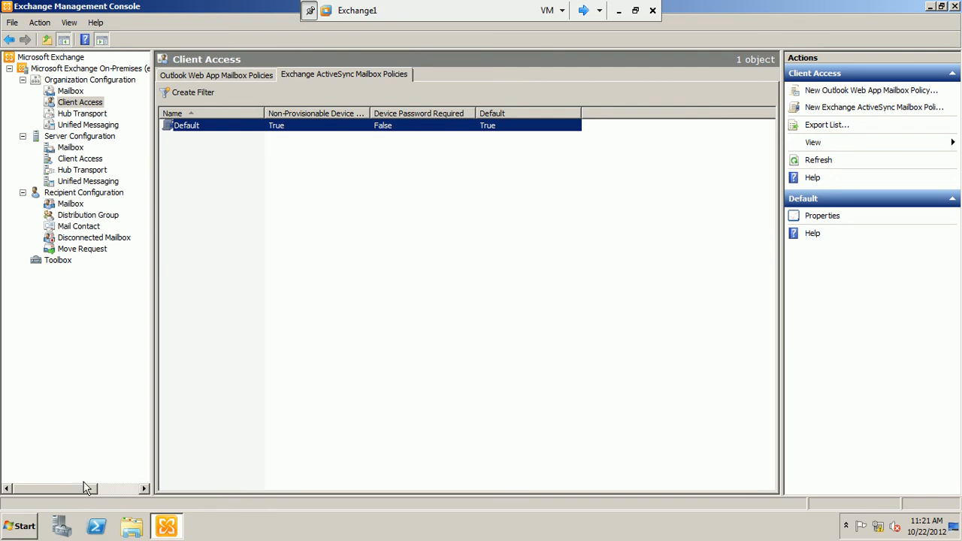
# Step: Switch to the PowerPoint slide to check the listed topics, and return to the Exchange1 virtual machine
pyautogui.click(144, 489)
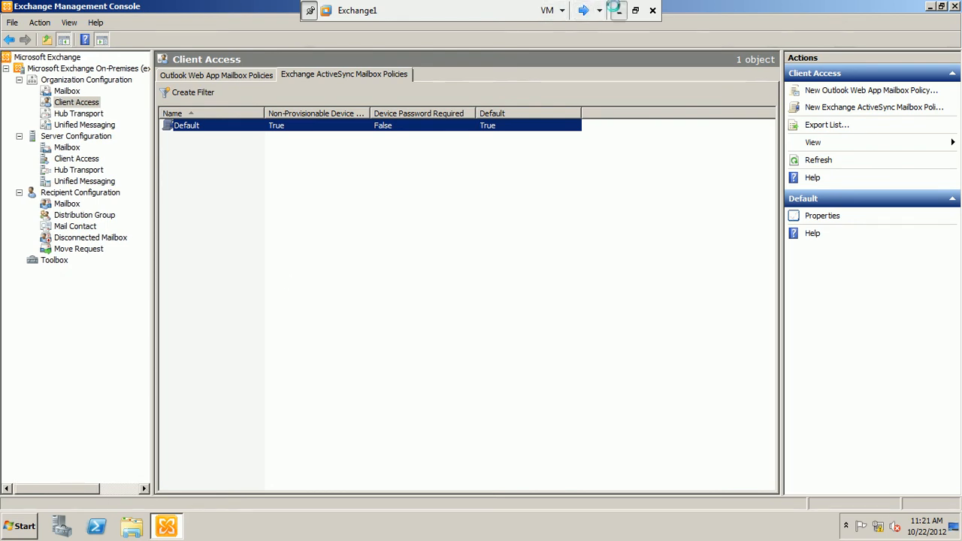
pyautogui.click(618, 10)
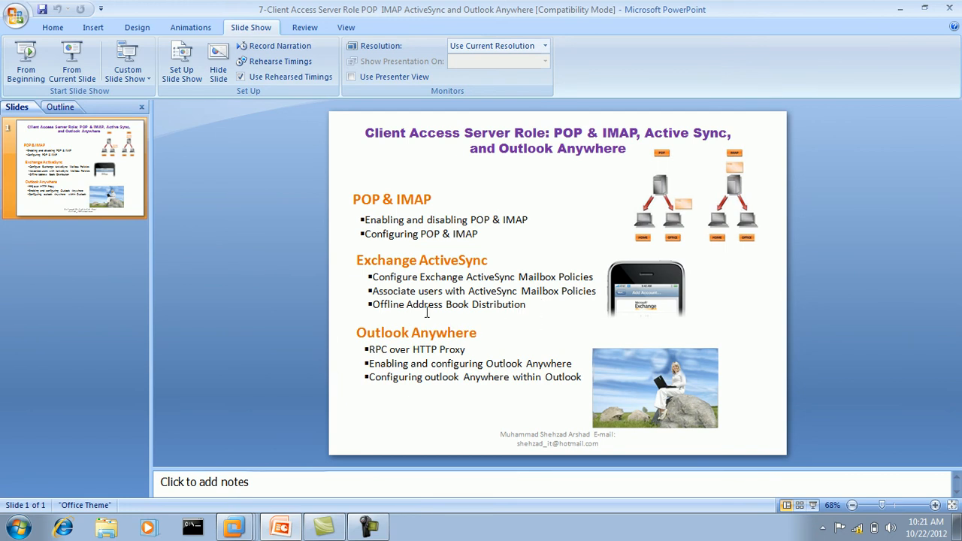
pyautogui.rightClick(234, 526)
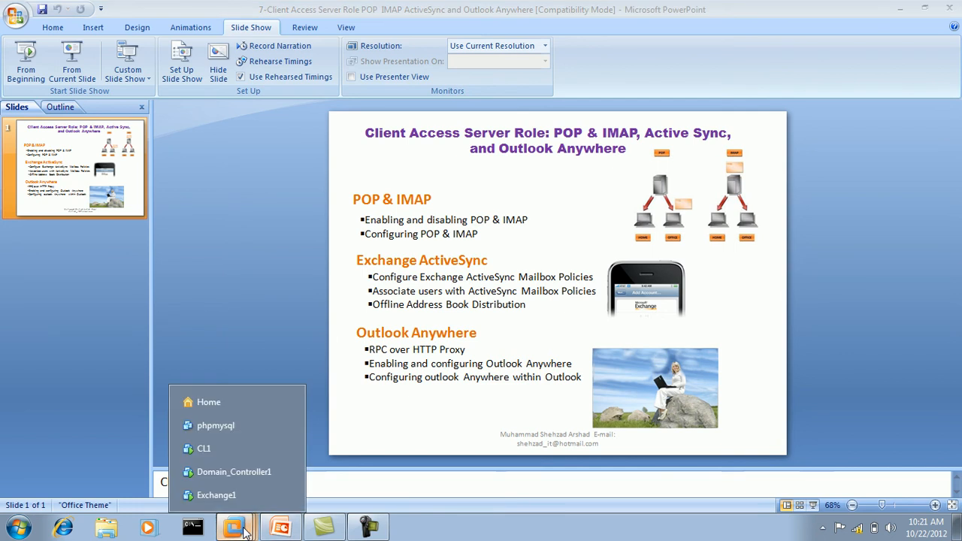
pyautogui.click(216, 502)
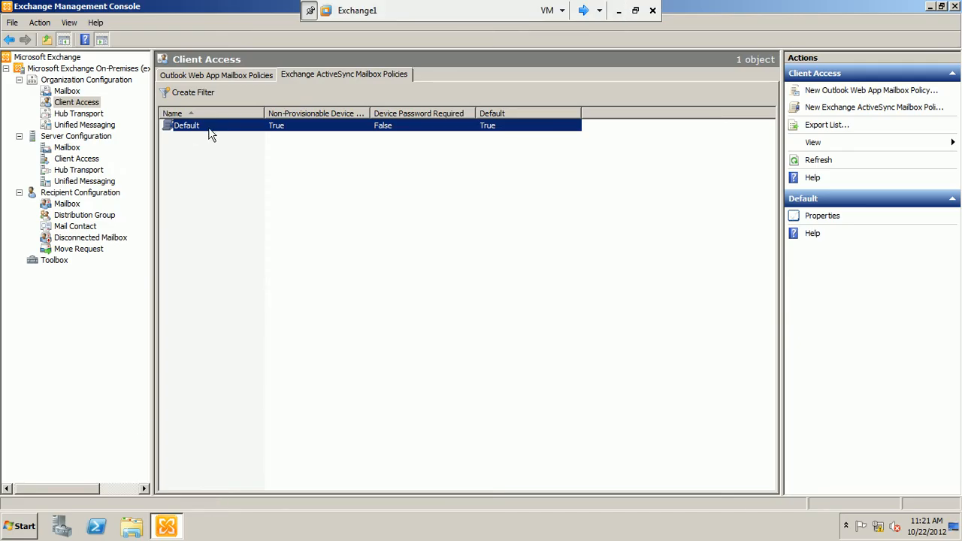
# Step: Review the polling interval and internal and external URLs of OAB (Default Web Site) on EXCHANGE1, and close its properties without changes
pyautogui.click(77, 161)
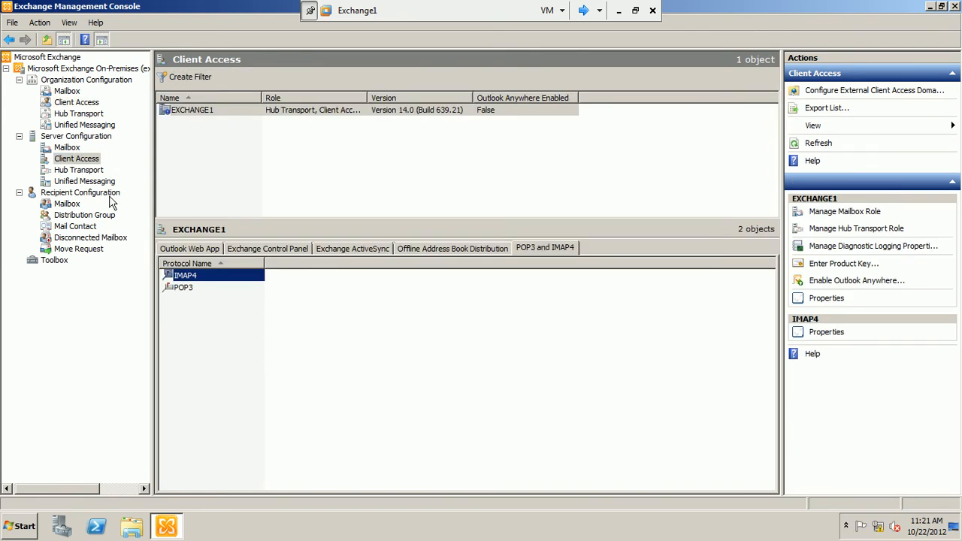
pyautogui.click(457, 248)
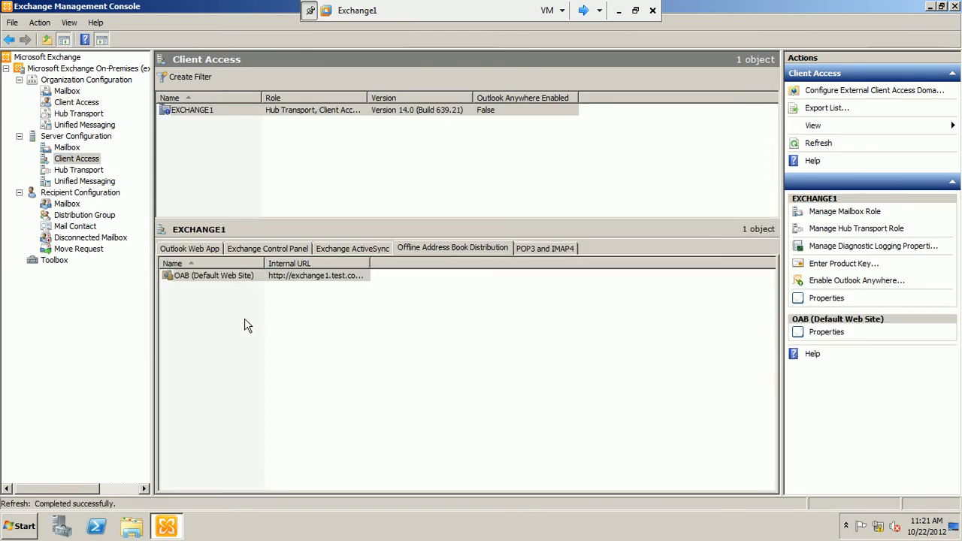
pyautogui.rightClick(231, 277)
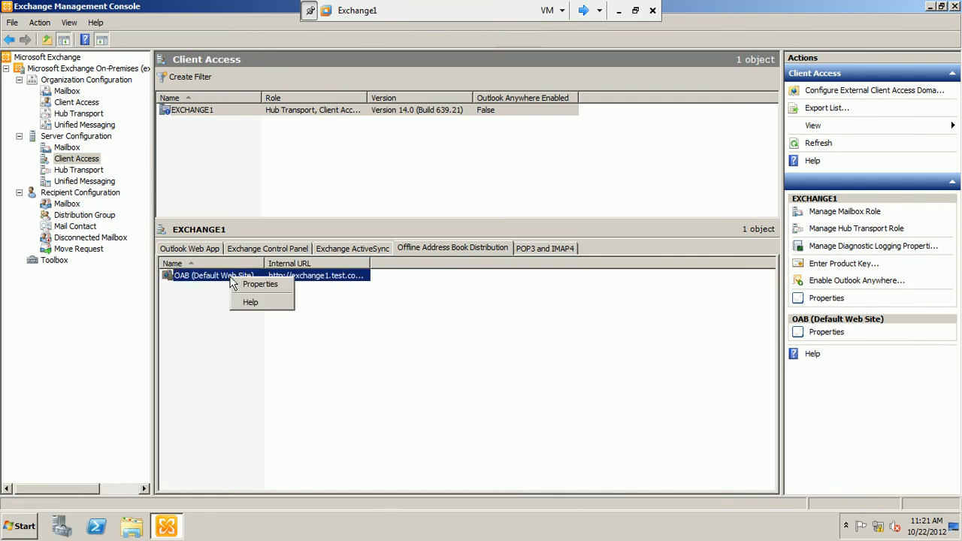
pyautogui.click(235, 284)
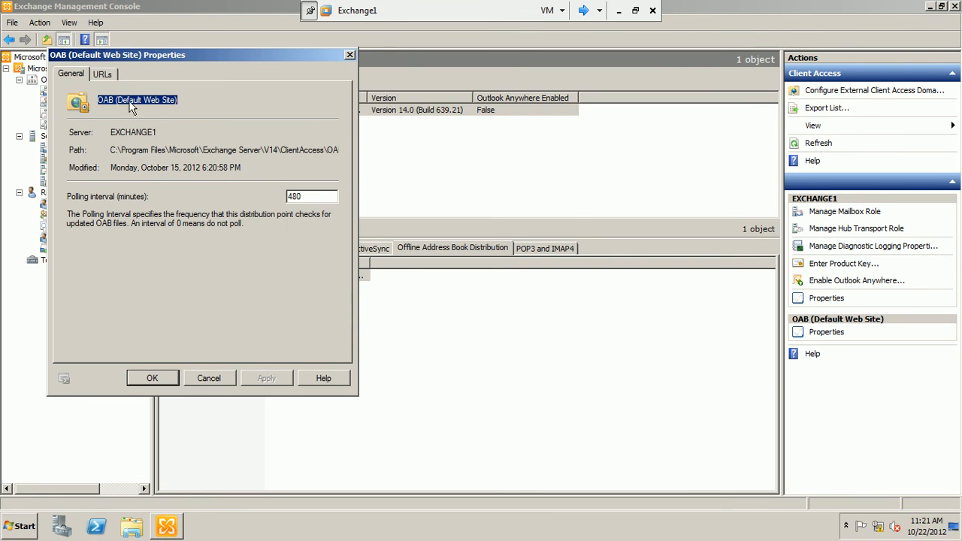
pyautogui.click(106, 75)
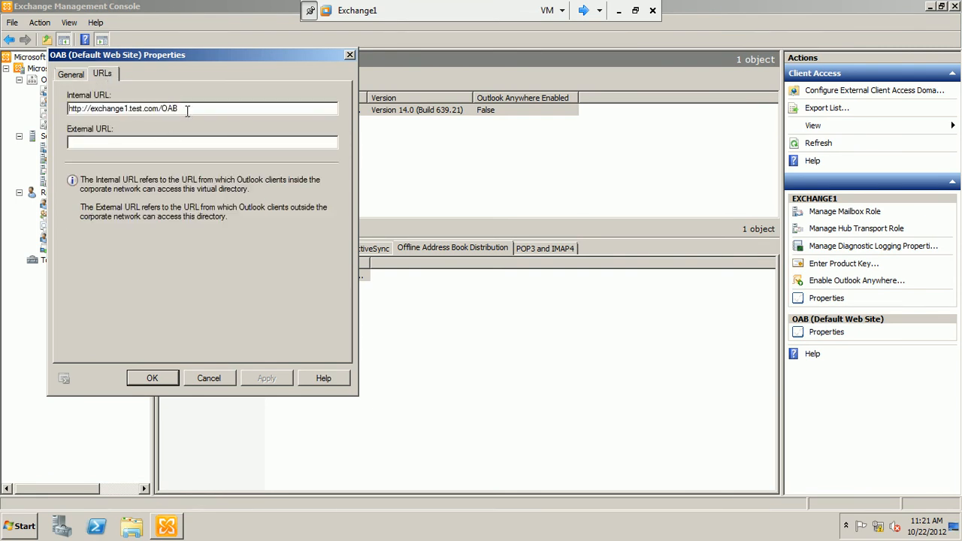
pyautogui.moveTo(187, 110); pyautogui.dragTo(43, 107)
pyautogui.moveTo(154, 54); pyautogui.dragTo(271, 95)
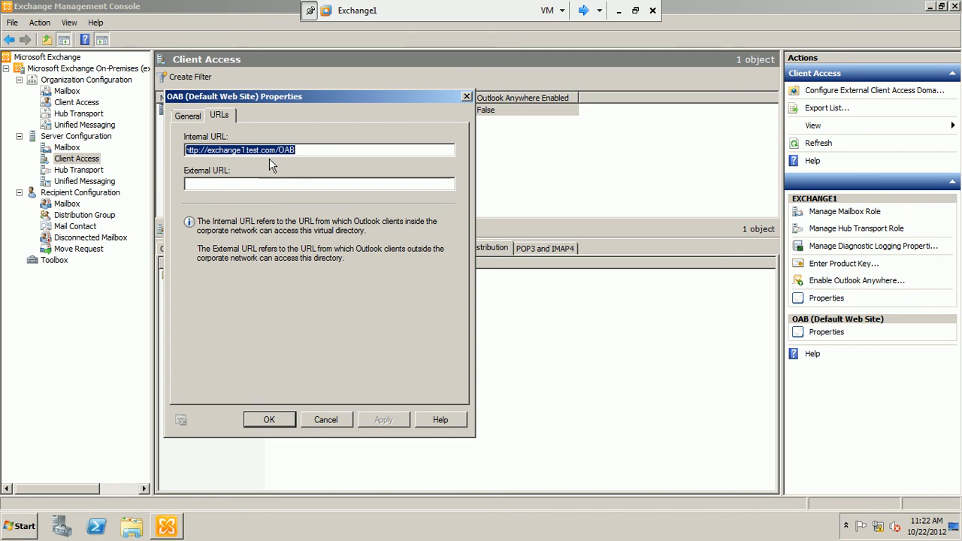
pyautogui.click(323, 419)
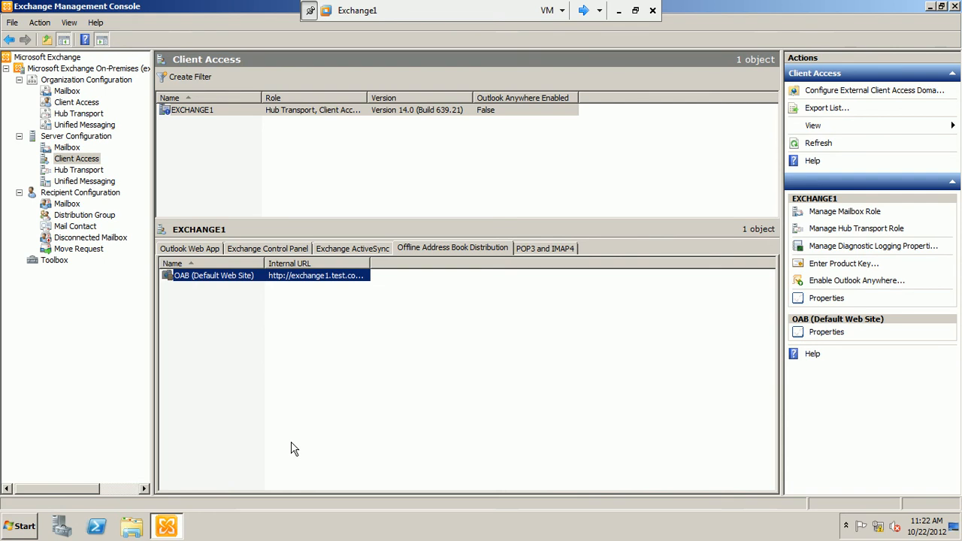
# Step: Check the installed features in Server Manager for RPC over HTTP Proxy, and return to the Exchange Management Console
pyautogui.click(931, 9)
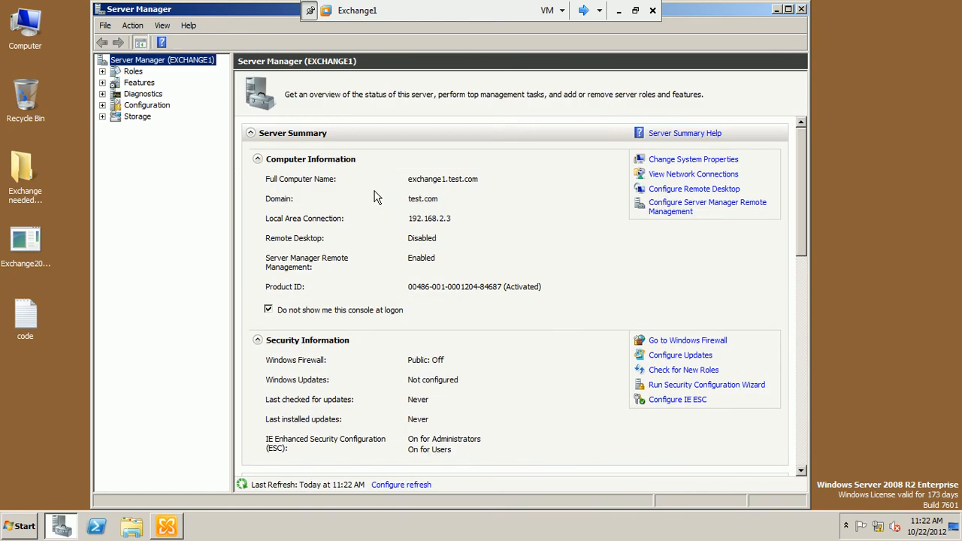
pyautogui.click(141, 84)
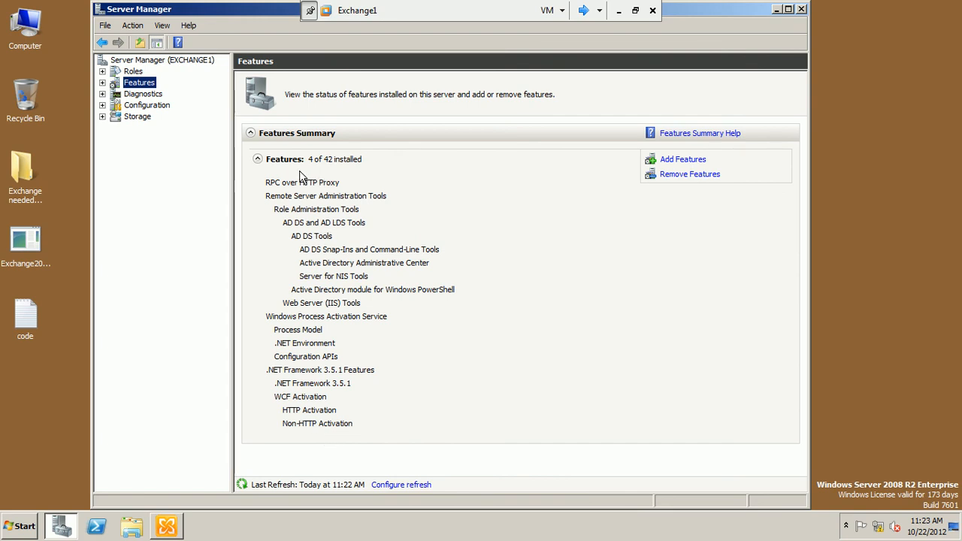
pyautogui.click(804, 10)
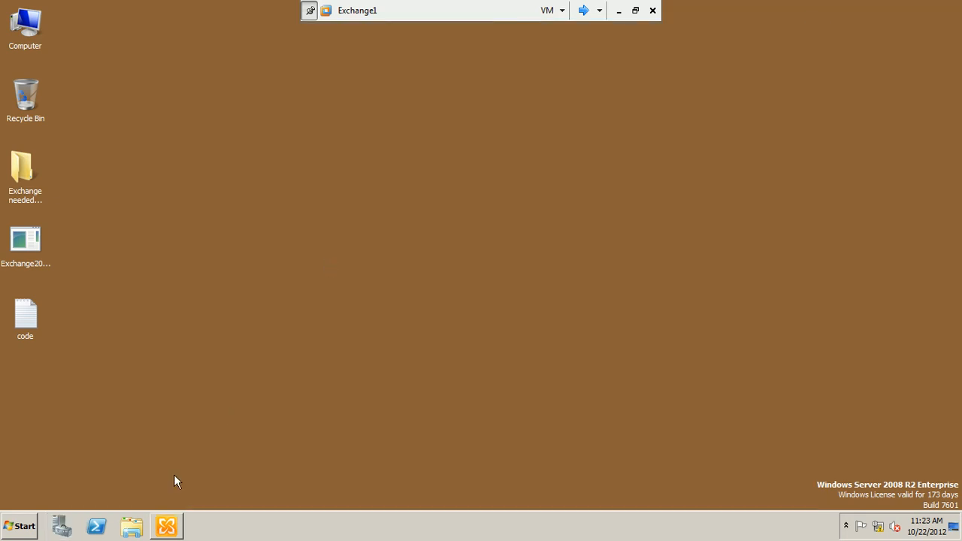
pyautogui.click(167, 526)
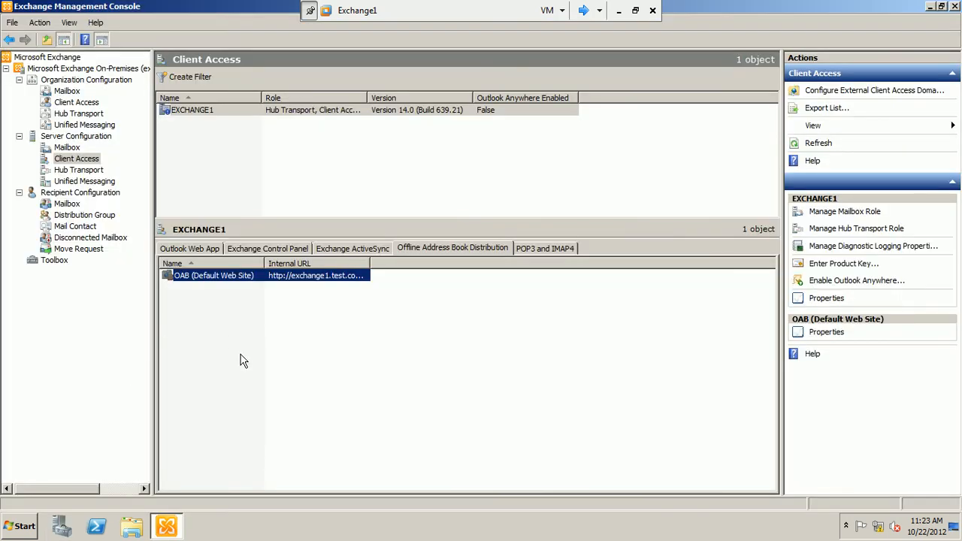
# Step: Enable Outlook Anywhere on the EXCHANGE1 client access server with external host name exchange1.test.com and Basic authentication
pyautogui.click(305, 310)
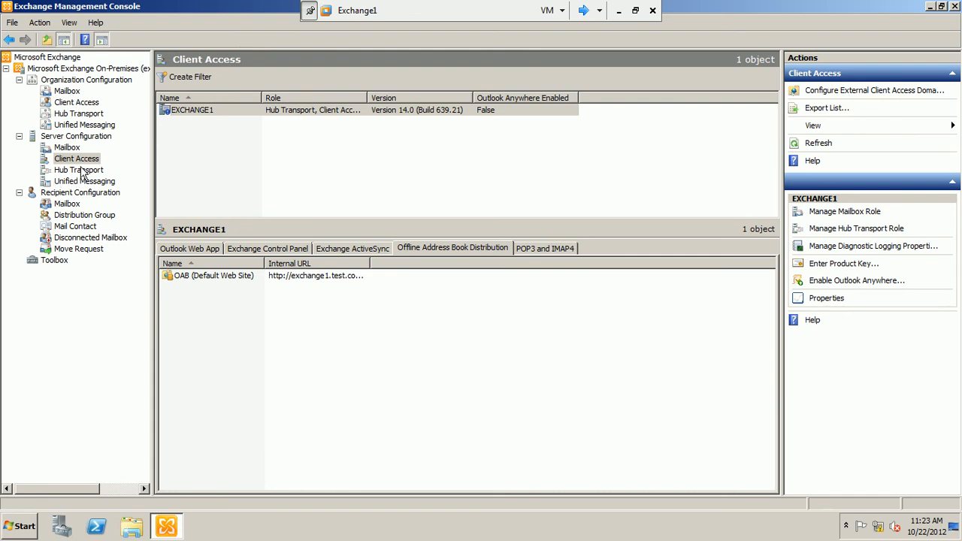
pyautogui.click(89, 158)
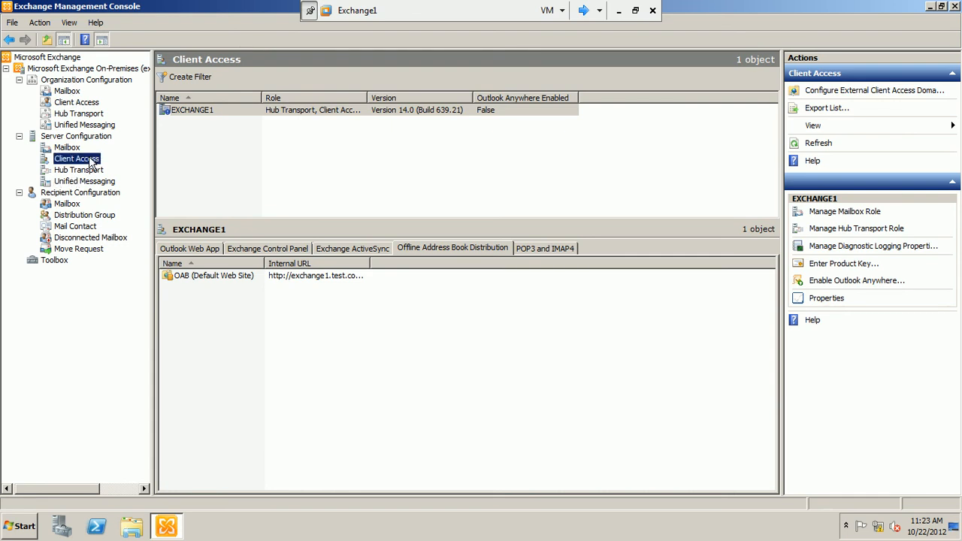
pyautogui.click(189, 116)
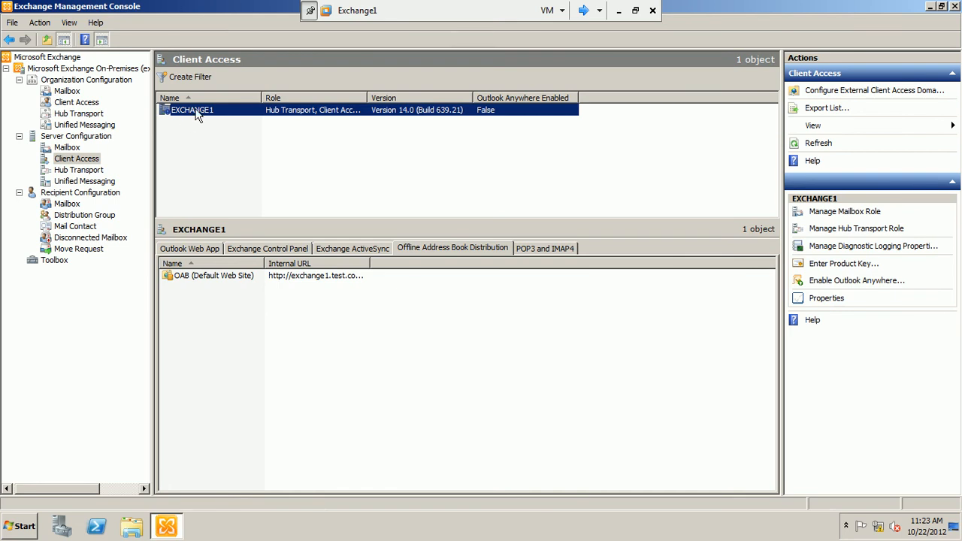
pyautogui.rightClick(196, 112)
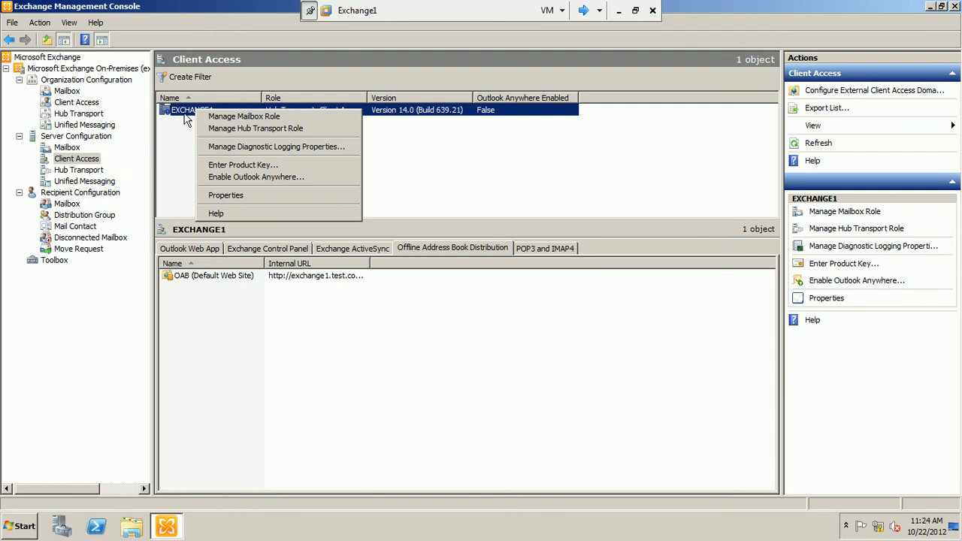
pyautogui.click(239, 178)
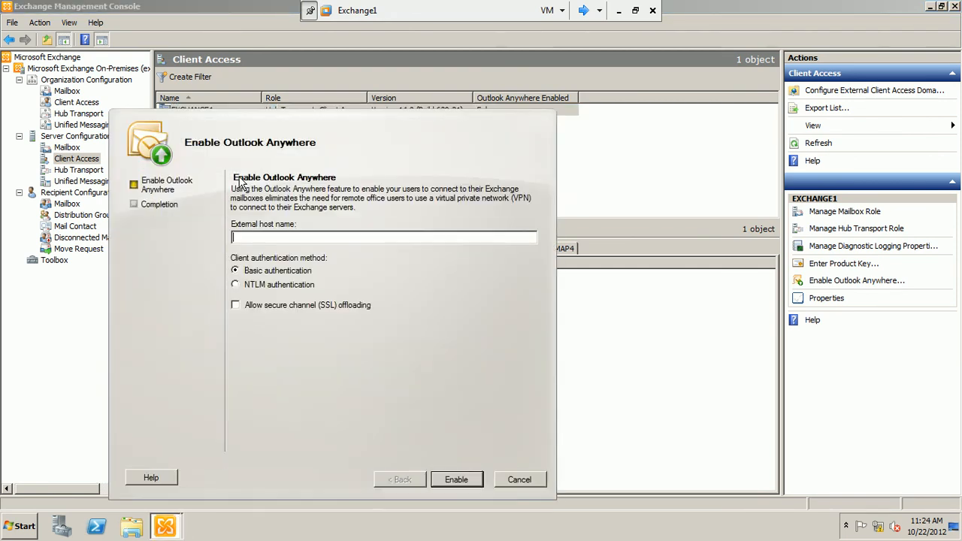
pyautogui.moveTo(405, 120); pyautogui.dragTo(437, 87)
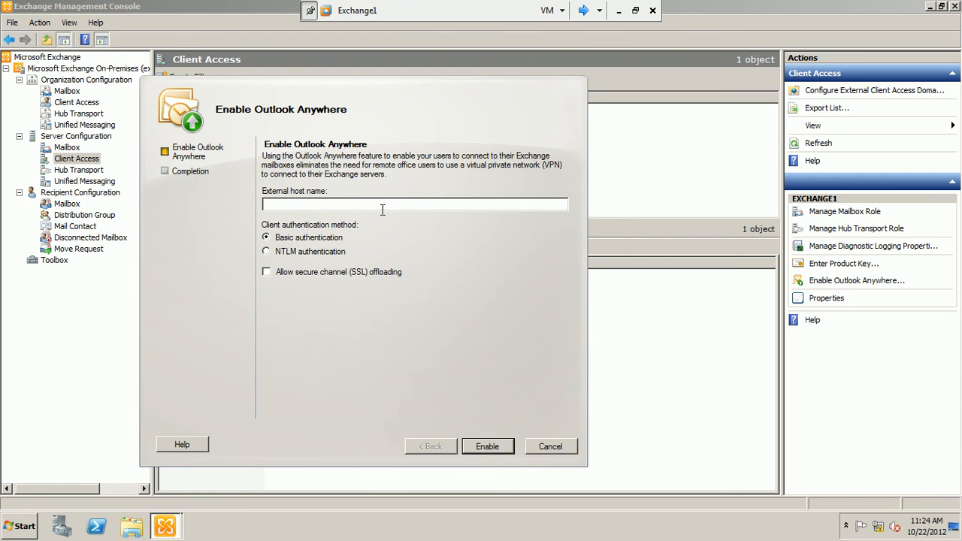
pyautogui.write('exchange1')
pyautogui.moveTo(344, 98); pyautogui.dragTo(440, 174)
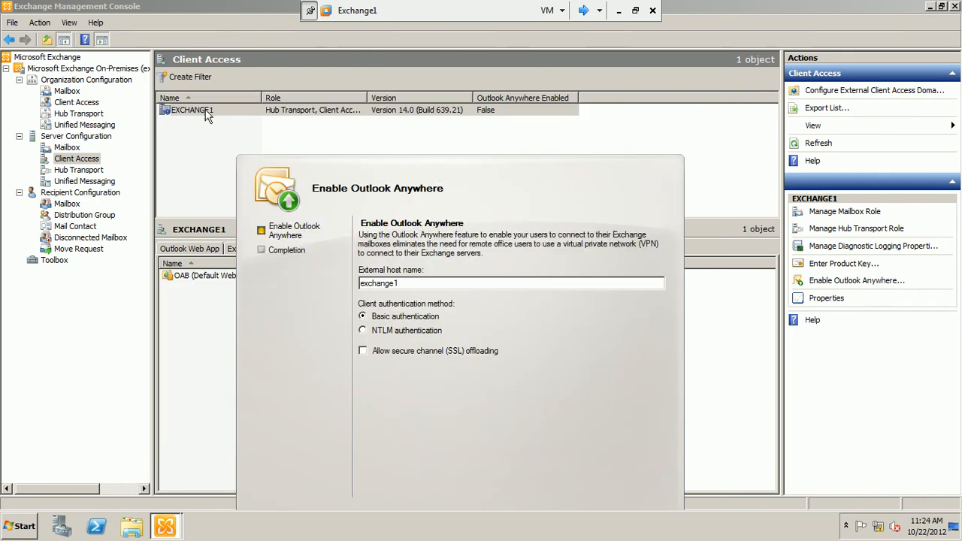
pyautogui.write('.test.com')
pyautogui.moveTo(511, 173); pyautogui.dragTo(471, 66)
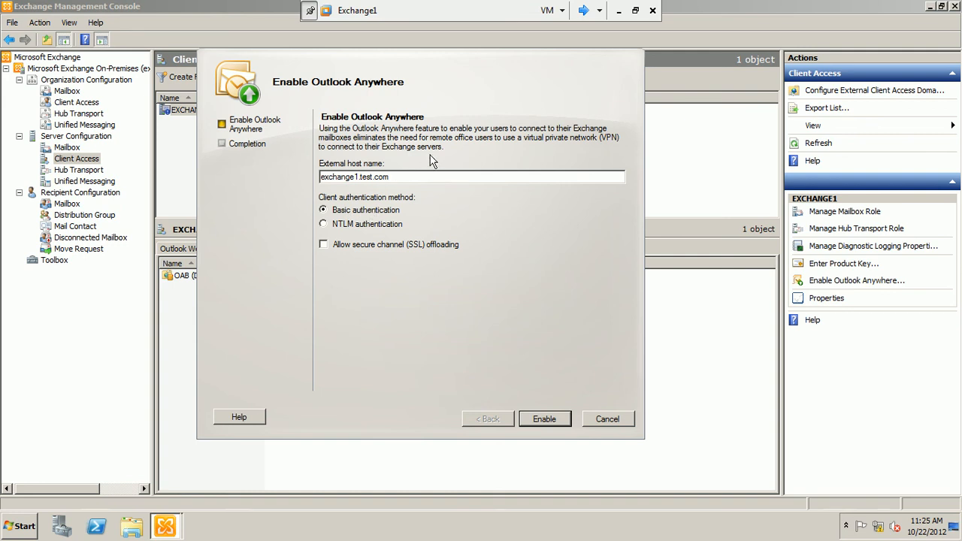
pyautogui.click(544, 420)
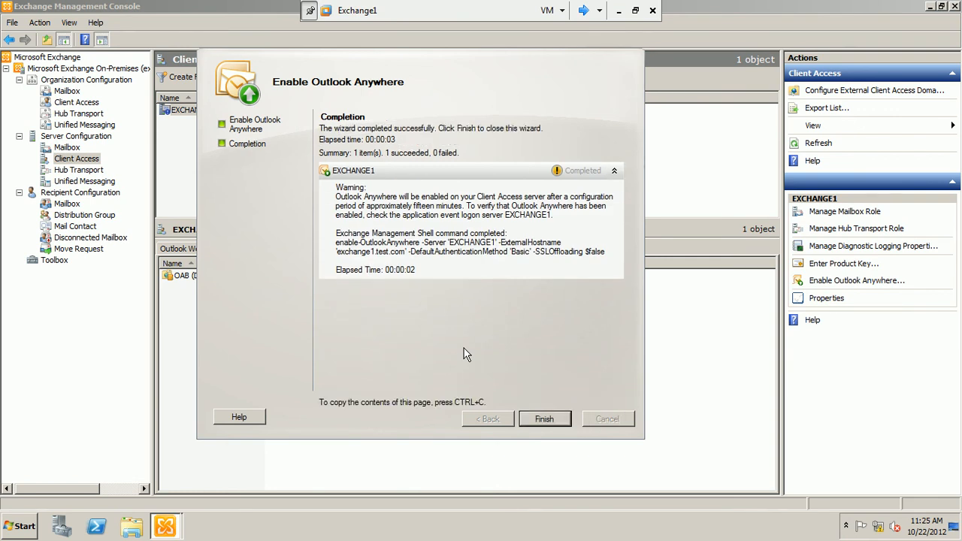
pyautogui.click(565, 420)
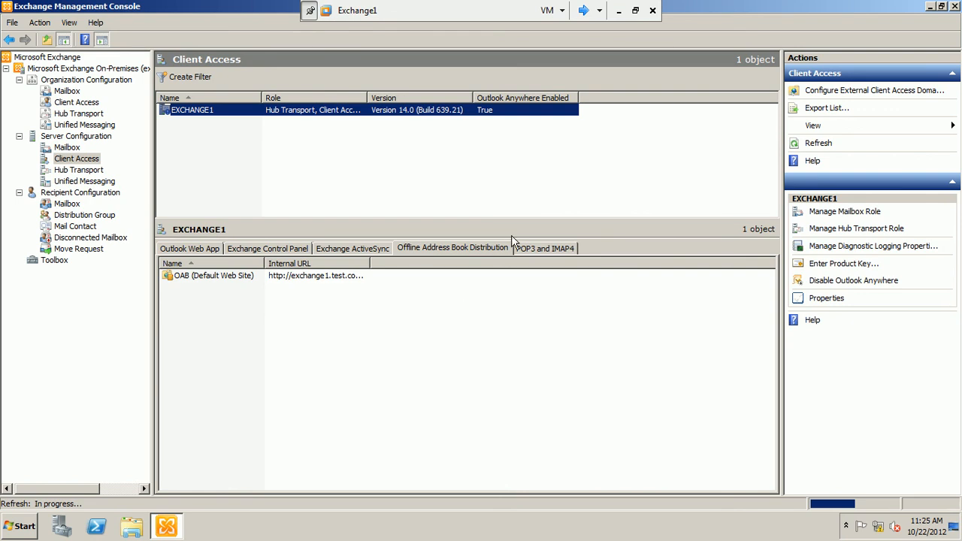
# Step: Switch to the CL1 virtual machine and decline synchronizing Outlook's RSS feeds with the Common Feed List
pyautogui.click(583, 11)
pyautogui.click(584, 11)
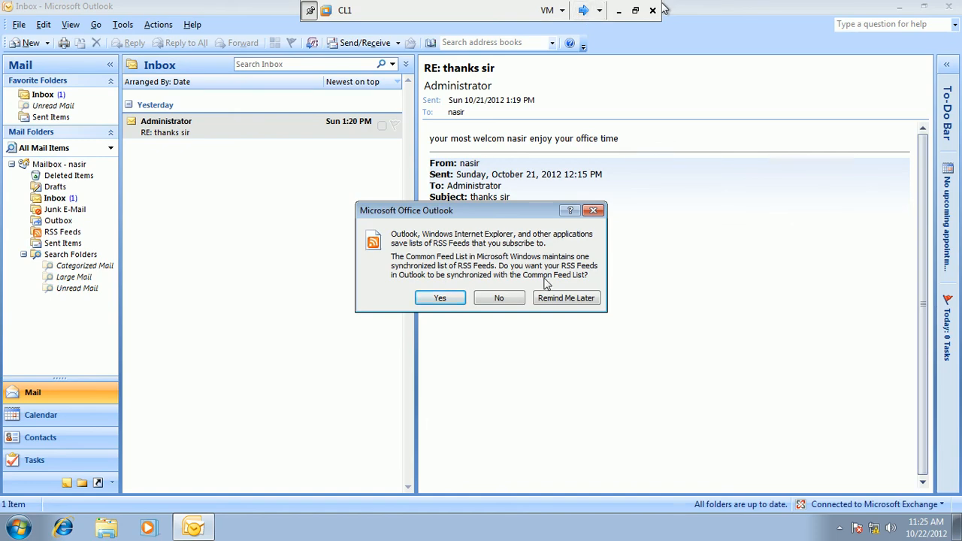
pyautogui.click(500, 298)
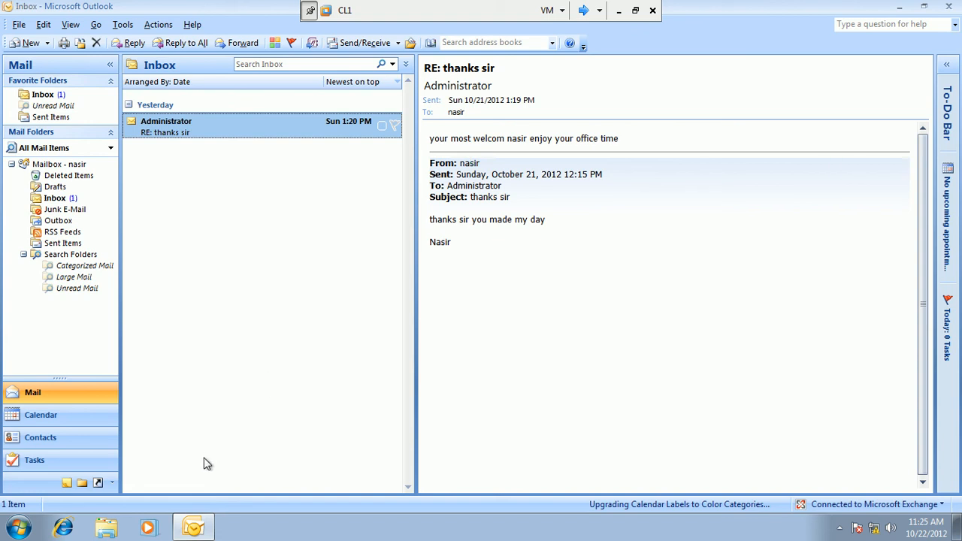
pyautogui.click(19, 527)
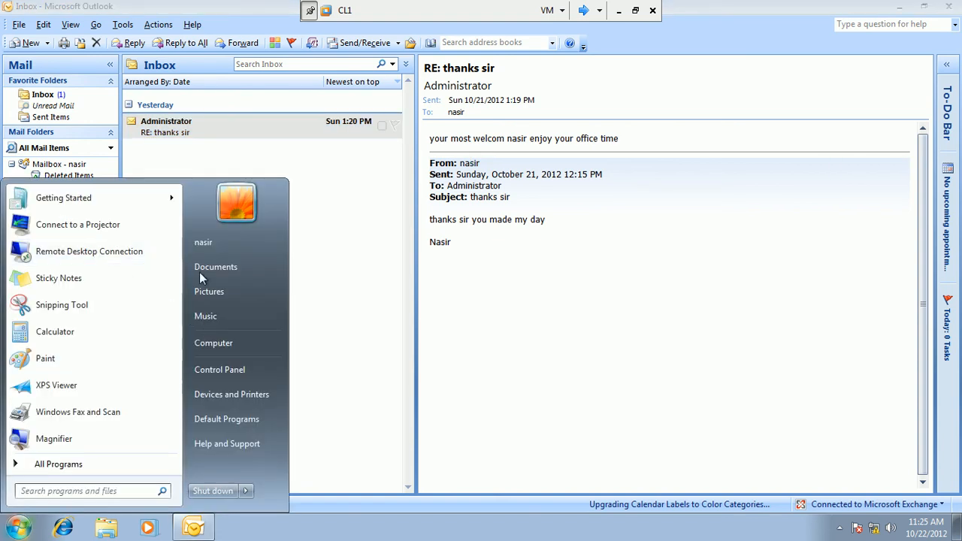
pyautogui.click(161, 9)
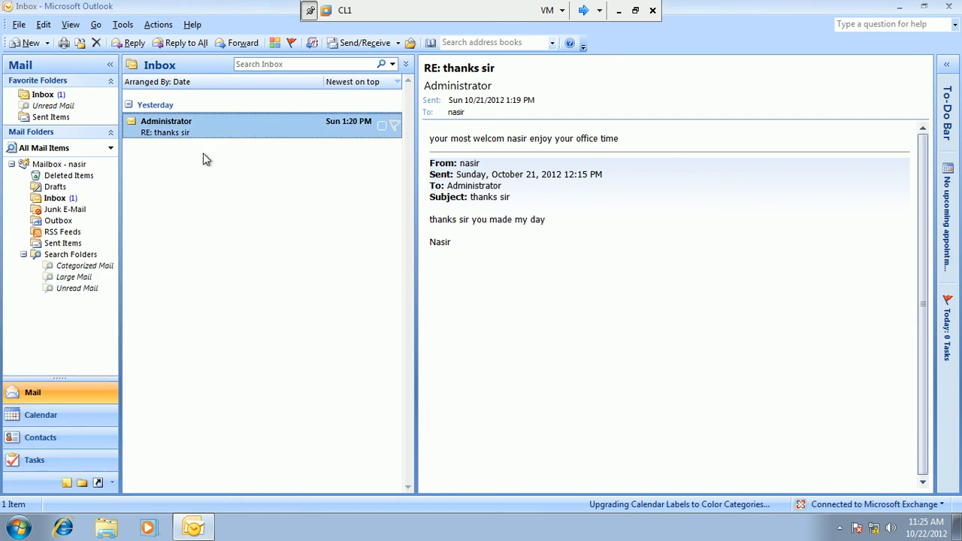
# Step: Turn on Connect to Microsoft Exchange using HTTP in the connection settings of Outlook's existing Exchange account
pyautogui.click(123, 25)
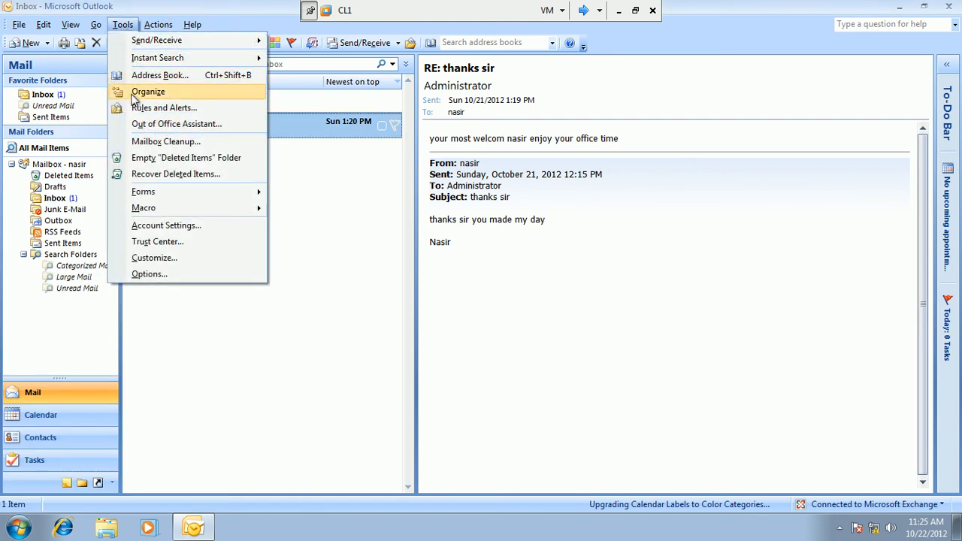
pyautogui.click(167, 225)
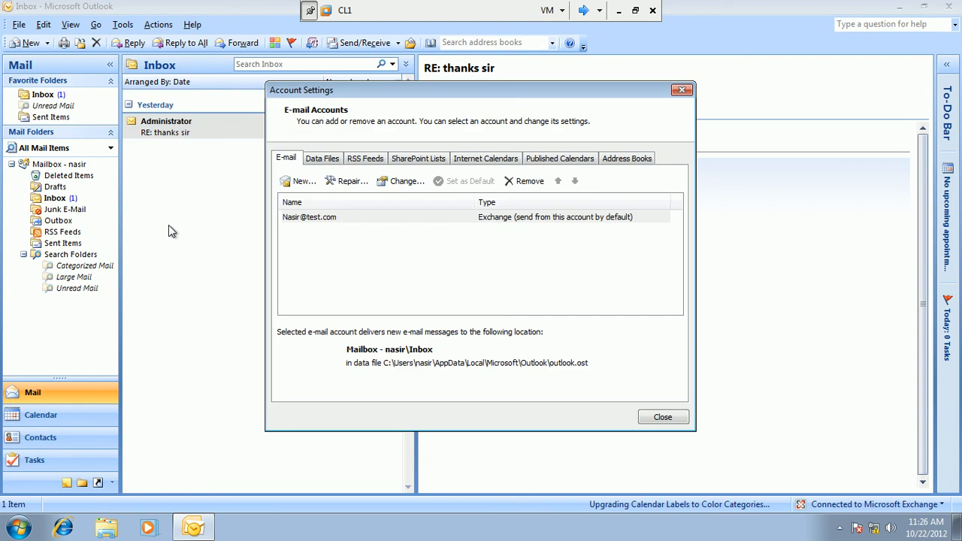
pyautogui.click(329, 219)
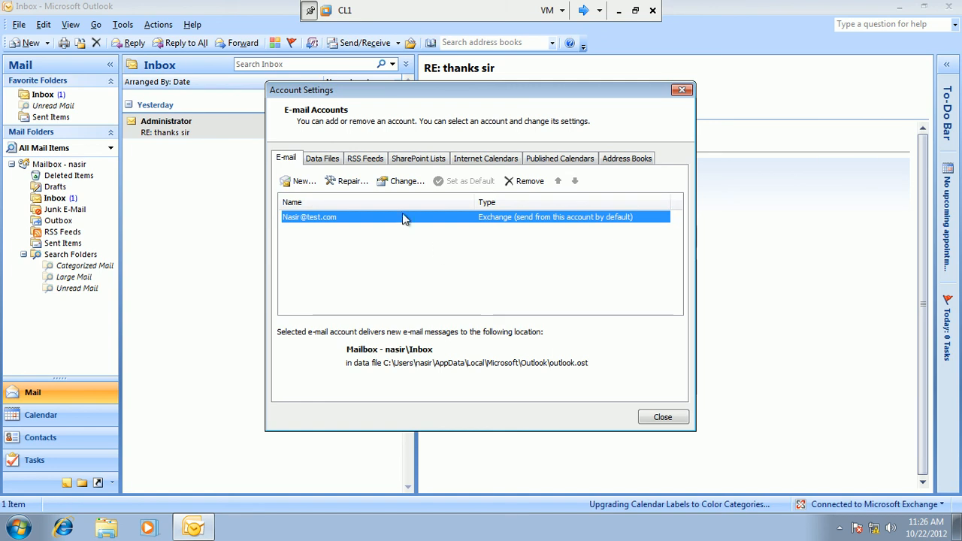
pyautogui.click(410, 185)
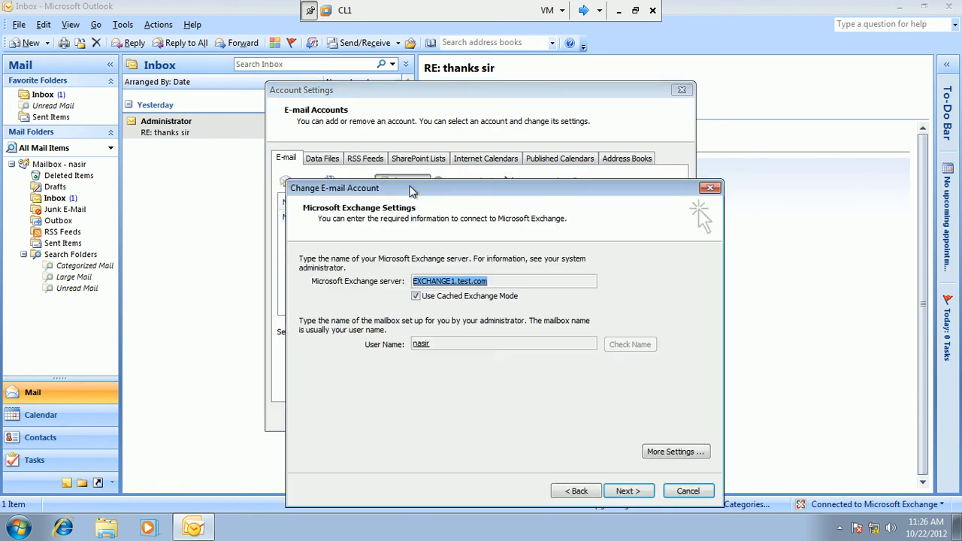
pyautogui.moveTo(410, 190); pyautogui.dragTo(278, 93)
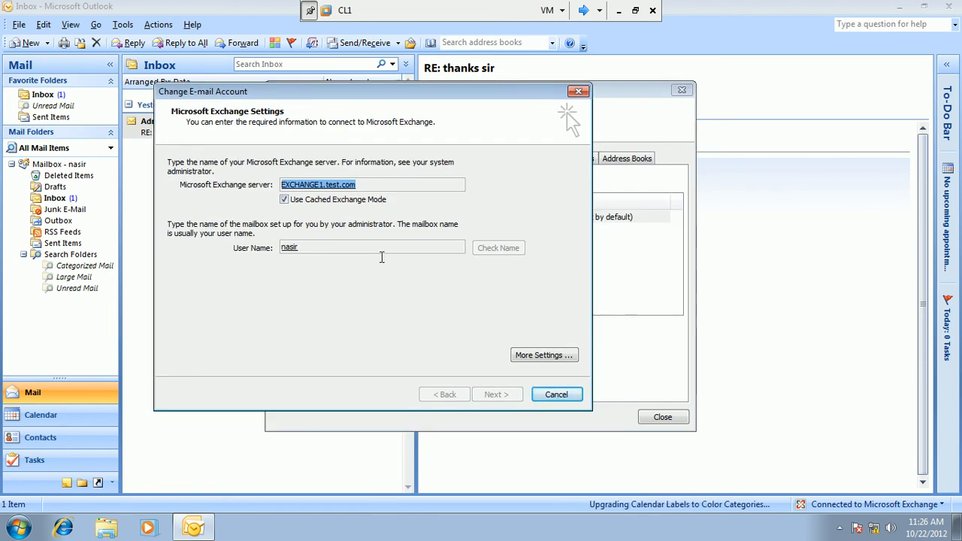
pyautogui.click(530, 356)
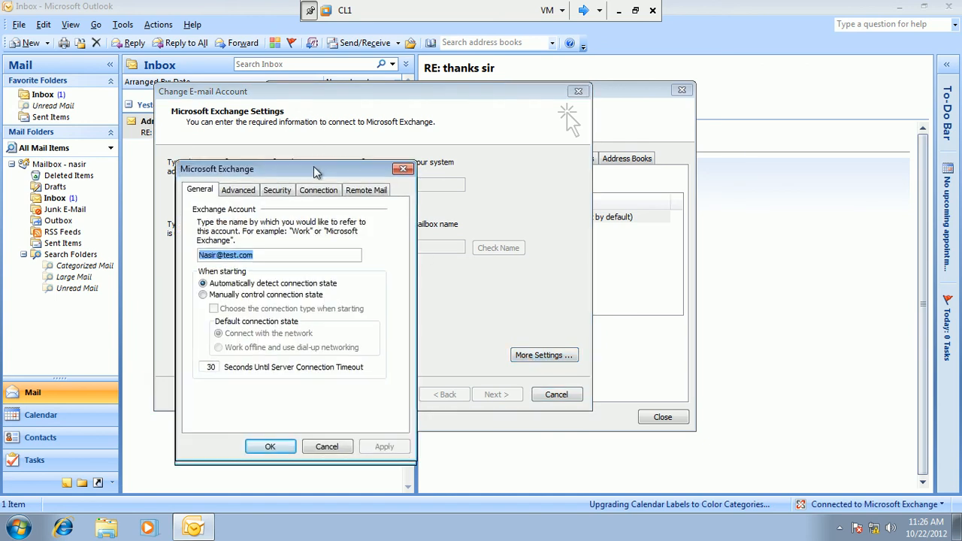
pyautogui.moveTo(314, 166); pyautogui.dragTo(384, 104)
pyautogui.click(380, 126)
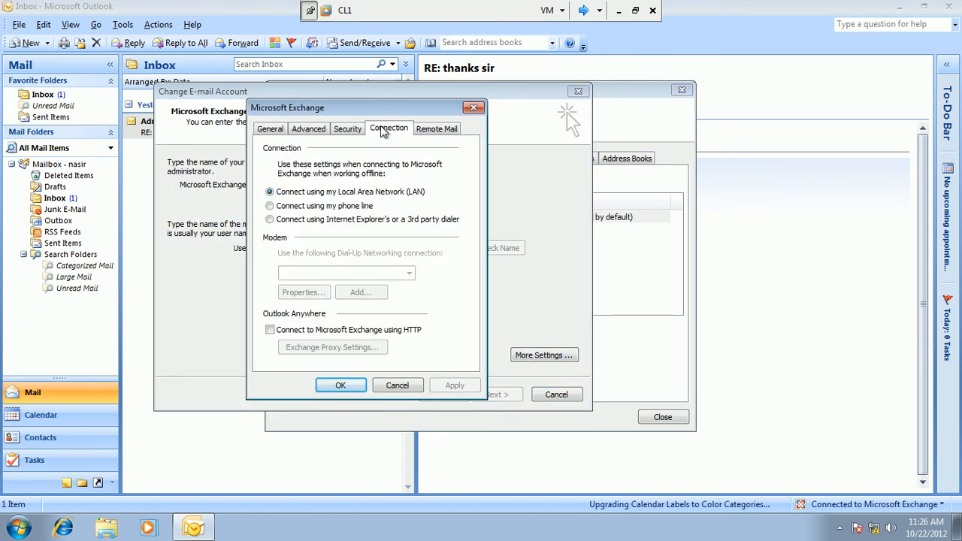
pyautogui.click(270, 330)
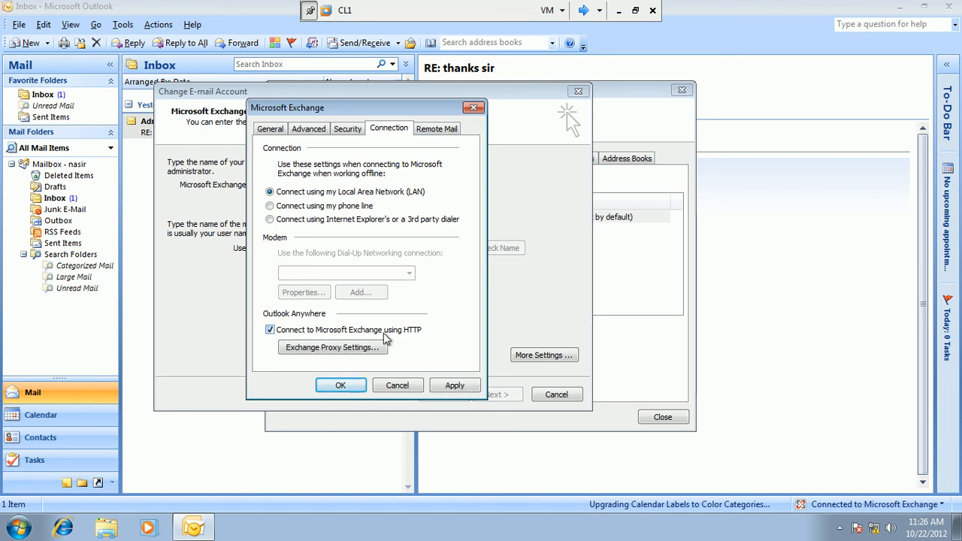
# Step: Set the Exchange proxy server URL to exchange1.test.com with SSL only and NTLM Authentication, and apply the connection settings
pyautogui.click(326, 348)
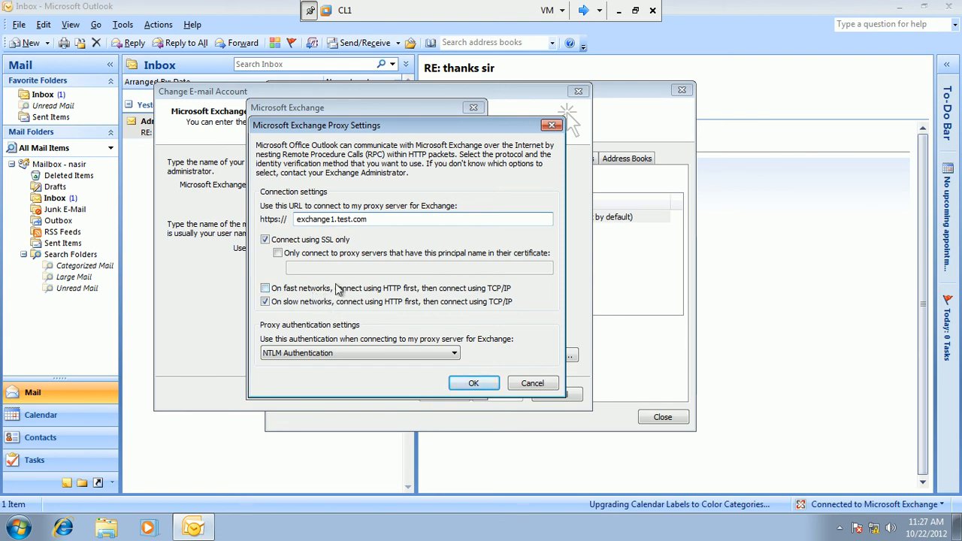
pyautogui.click(368, 354)
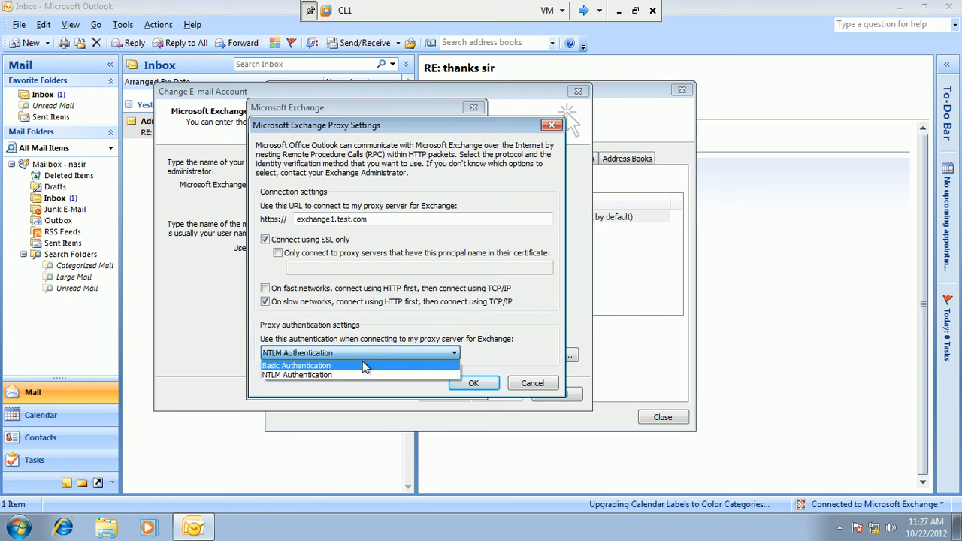
pyautogui.click(380, 333)
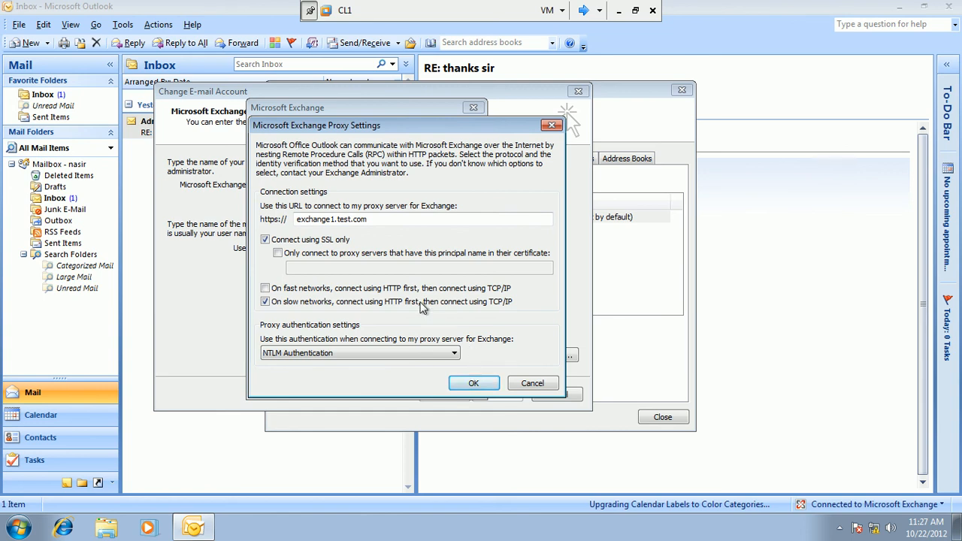
pyautogui.click(473, 384)
pyautogui.click(357, 385)
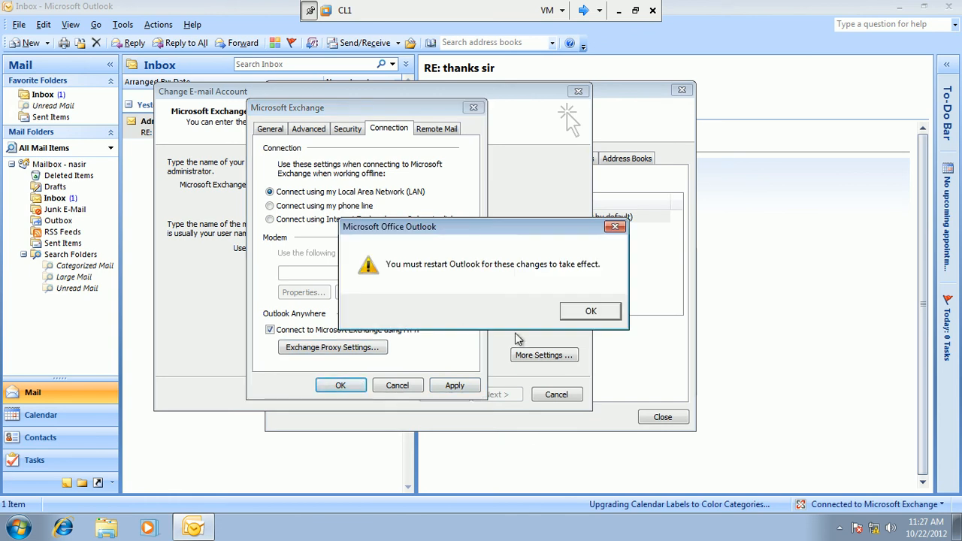
pyautogui.click(593, 312)
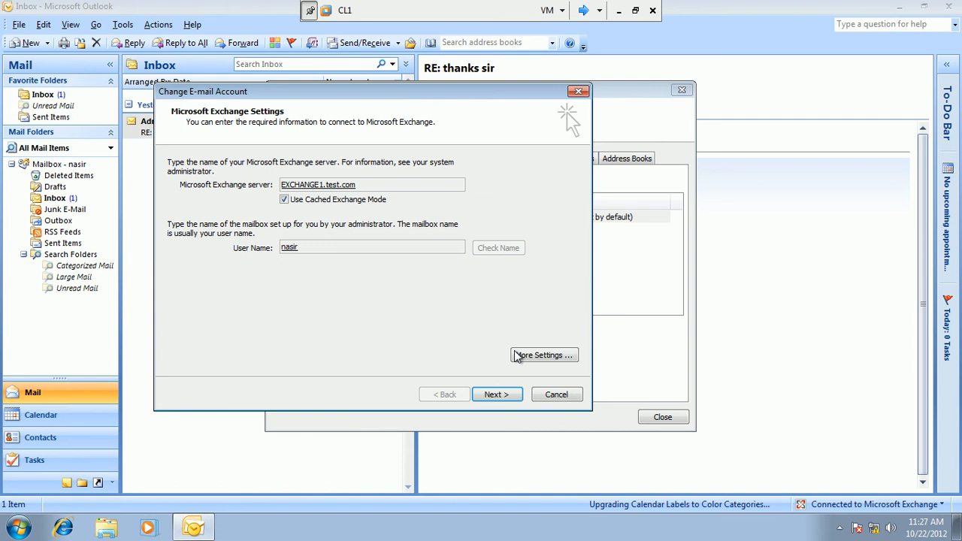
# Step: Finish changing the Exchange e-mail account, leave the account settings and close Outlook
pyautogui.click(502, 397)
pyautogui.click(503, 397)
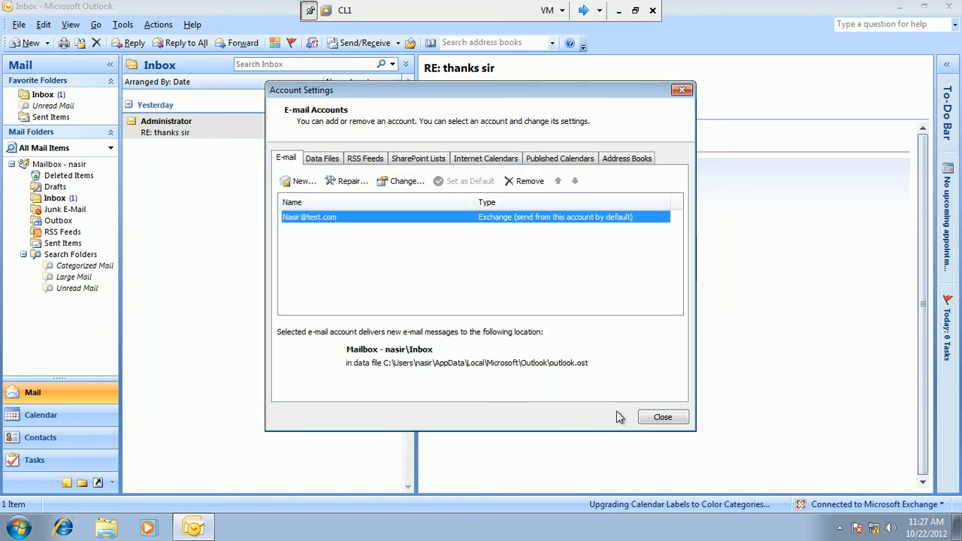
pyautogui.click(655, 417)
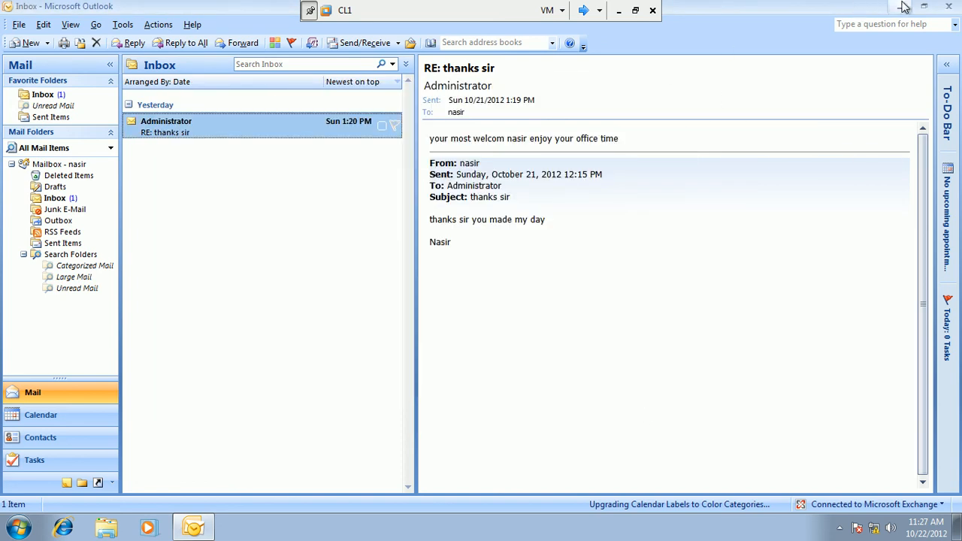
pyautogui.click(942, 8)
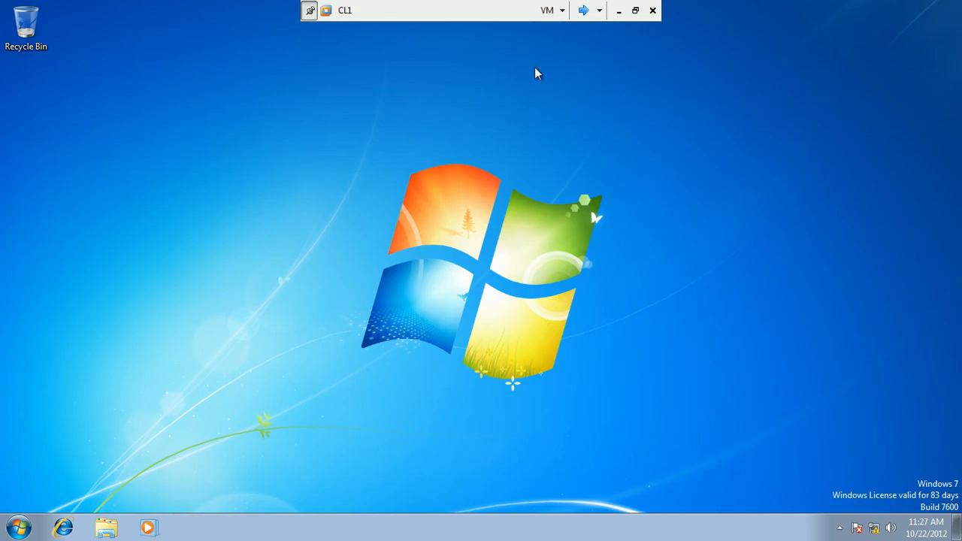